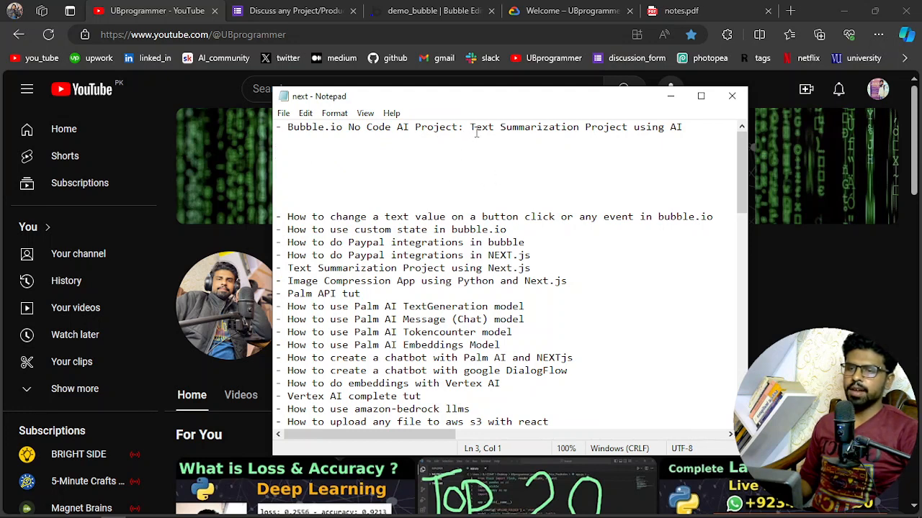
- Highlight the text summarization project title in the Notepad list, minimize the list, and view the project discussion form
left_click_drag(477, 133, 526, 137)
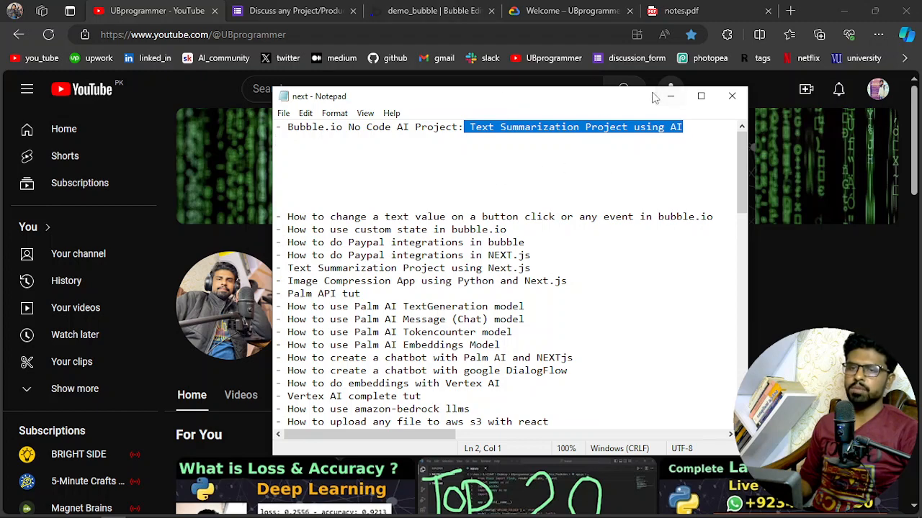
left_click(671, 97)
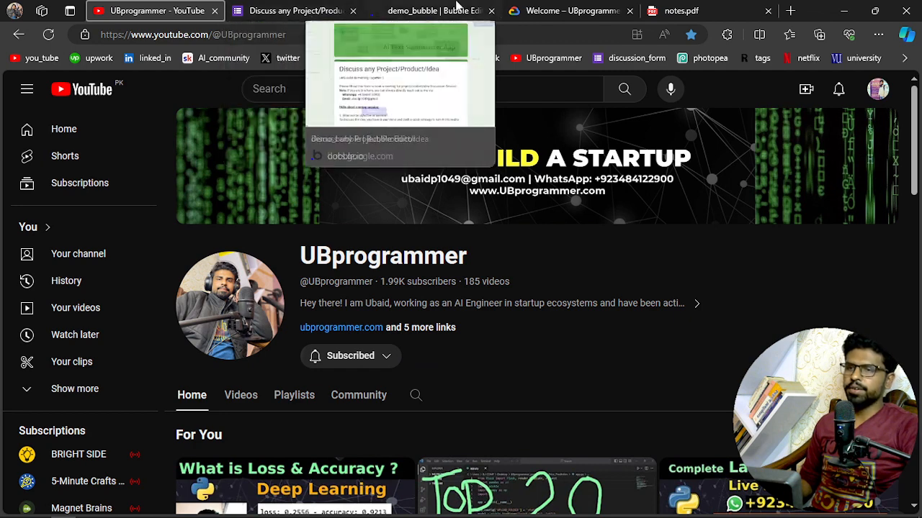
left_click(335, 9)
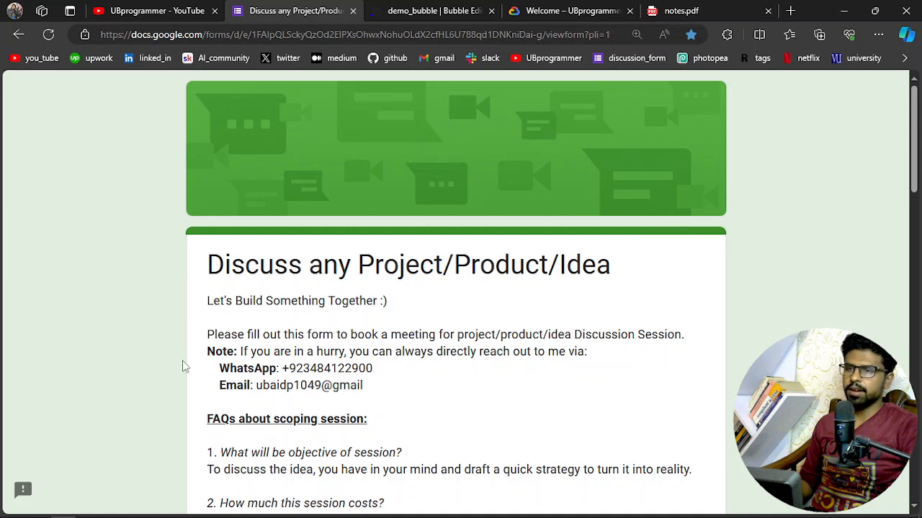
- Switch to the demo_bubble project in the Bubble editor and launch a preview of its AI Text Summarizer App page
left_click(414, 8)
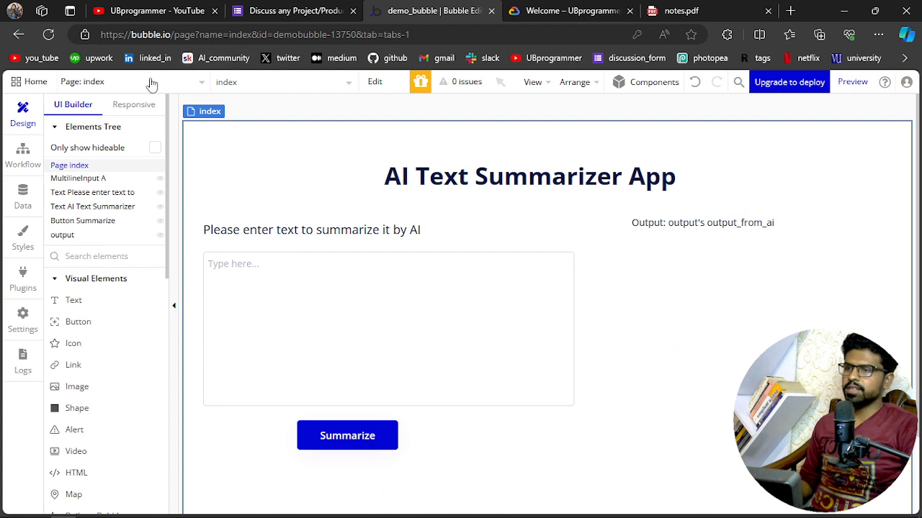
left_click(852, 84)
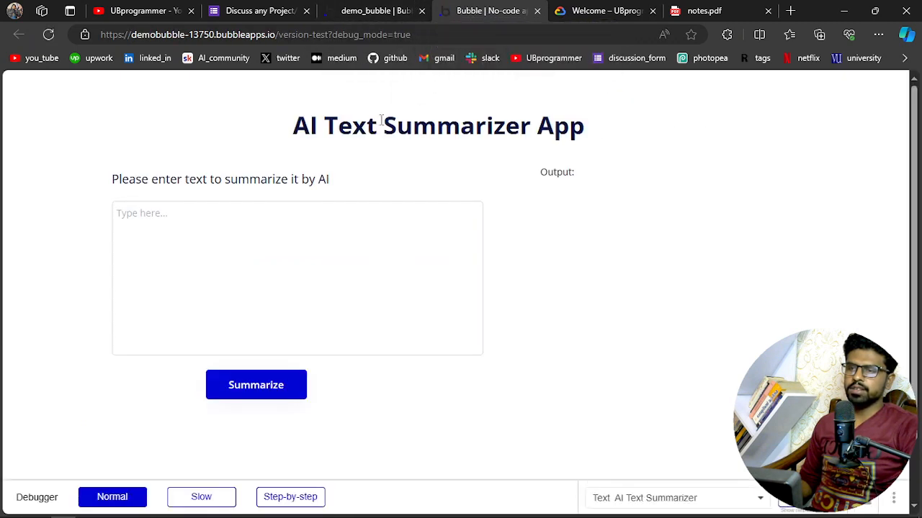
left_click(213, 238)
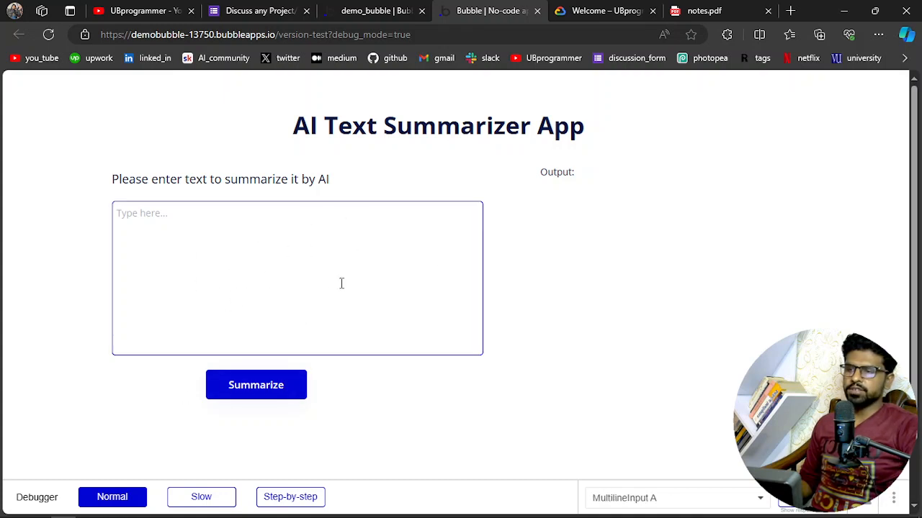
left_click(379, 107)
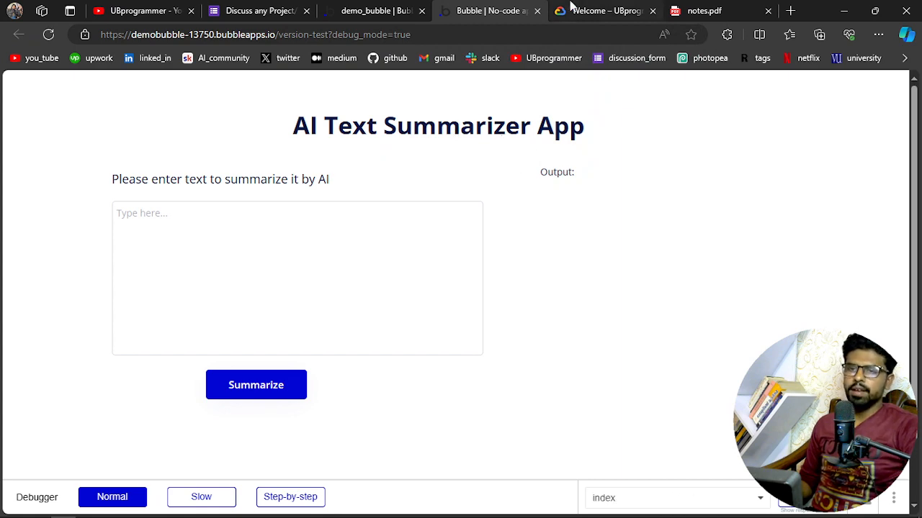
- Look over the Google Cloud console and the project notes PDF, and return to the summarizer app preview
left_click(569, 8)
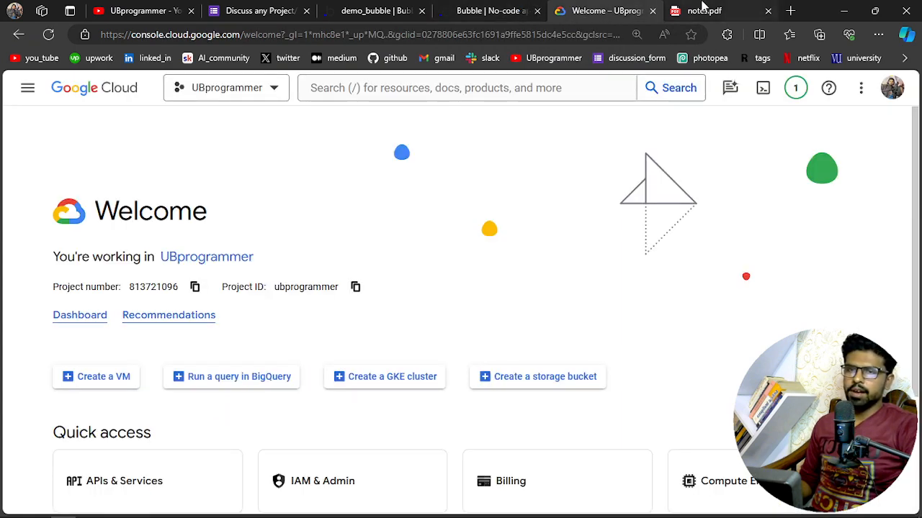
left_click(488, 8)
left_click(713, 10)
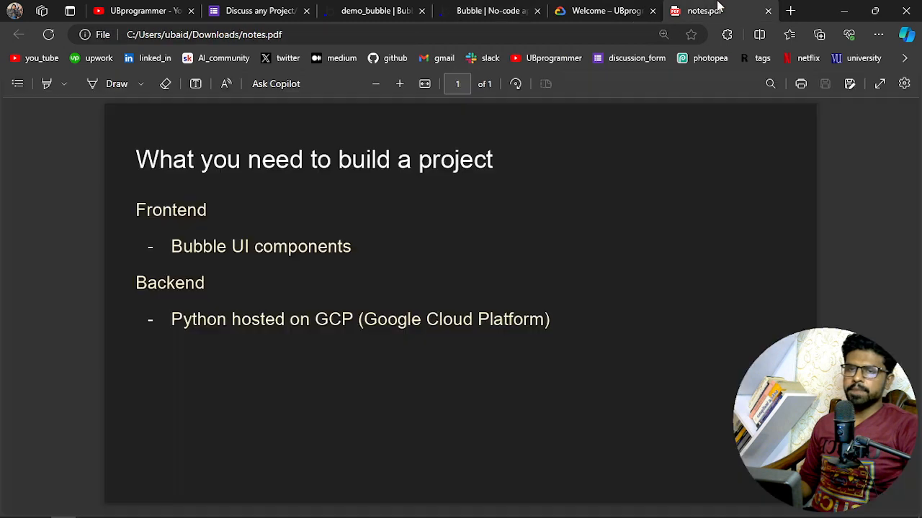
left_click(475, 9)
left_click(236, 252)
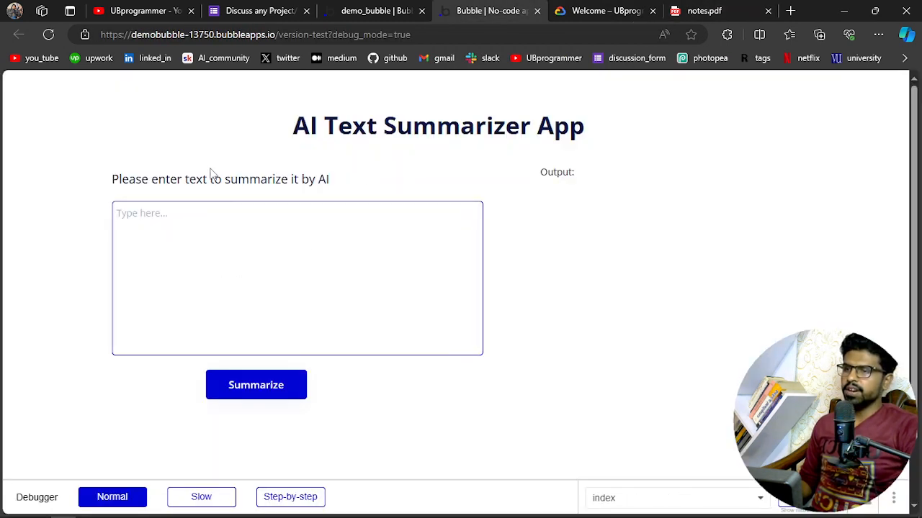
- Search the web for "nikola tesla" in a new browser tab and open the Britannica biography article
left_click(789, 10)
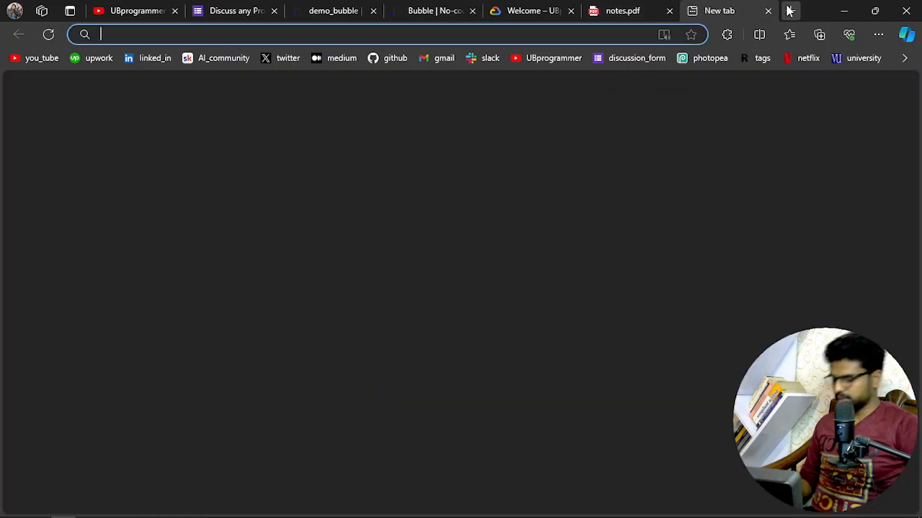
type("ni")
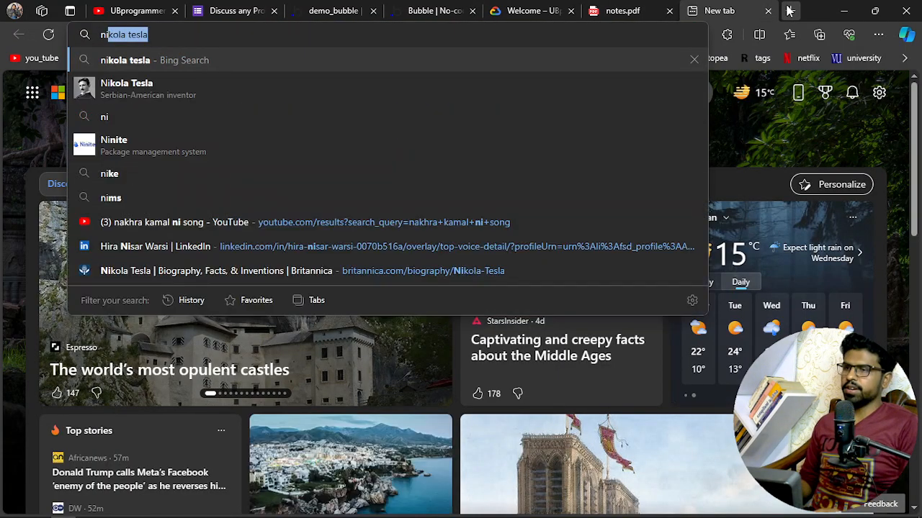
key("Return")
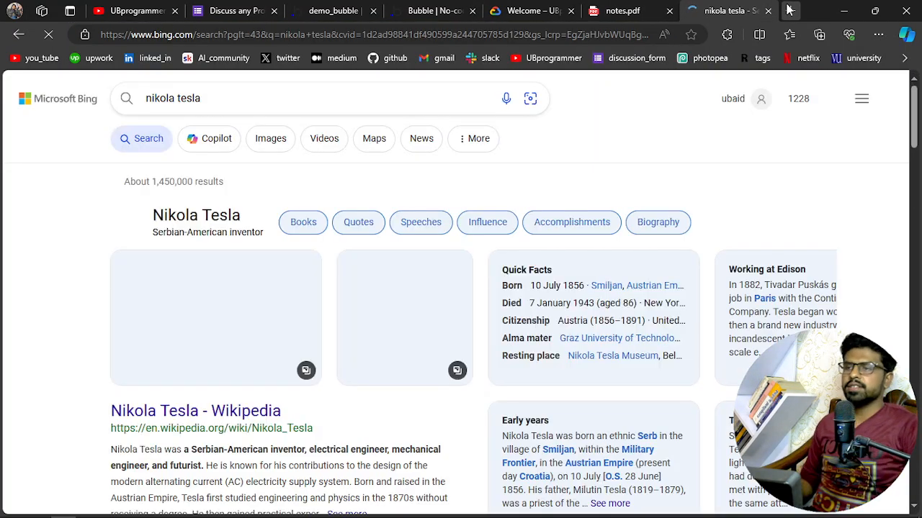
scroll(90, 359, "down", 1)
scroll(89, 359, "down", 9)
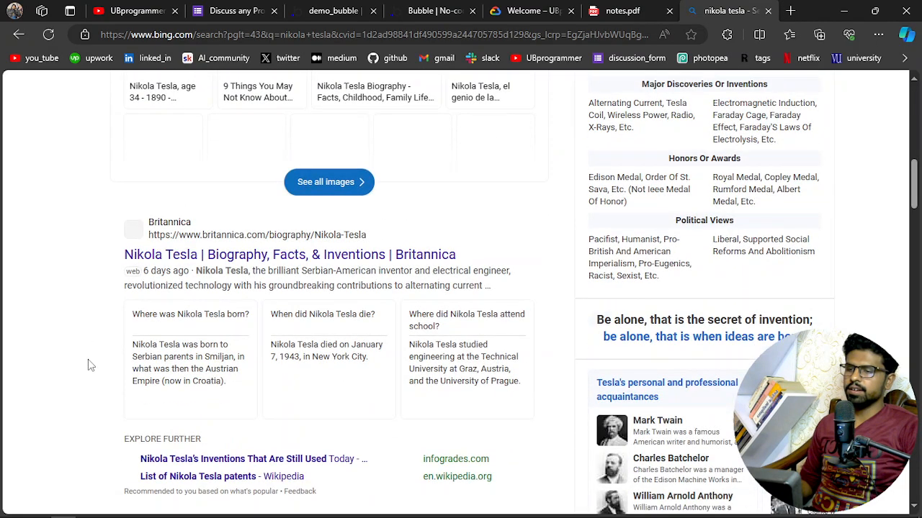
left_click(196, 257)
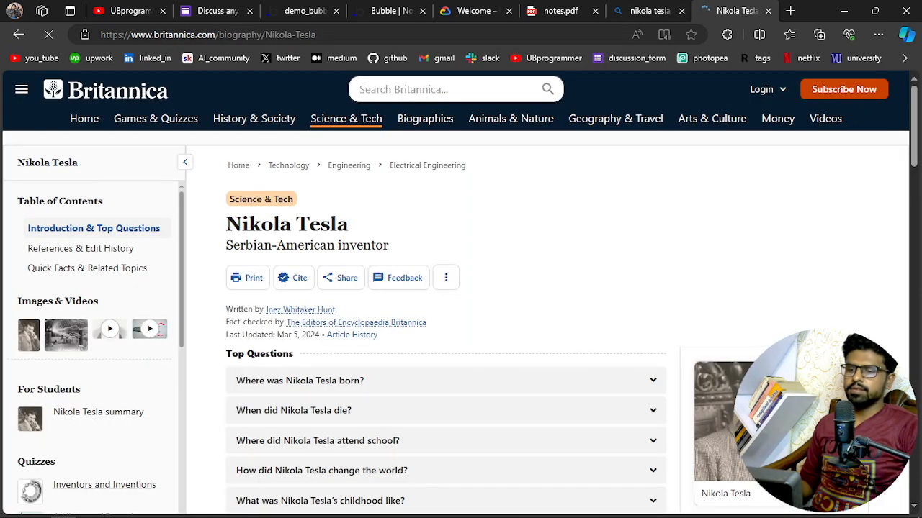
- Copy the biography text from the opening Nikola Tesla paragraph through the 1898 paragraph ending in "Madison Square Garden."
scroll(223, 395, "down", 5)
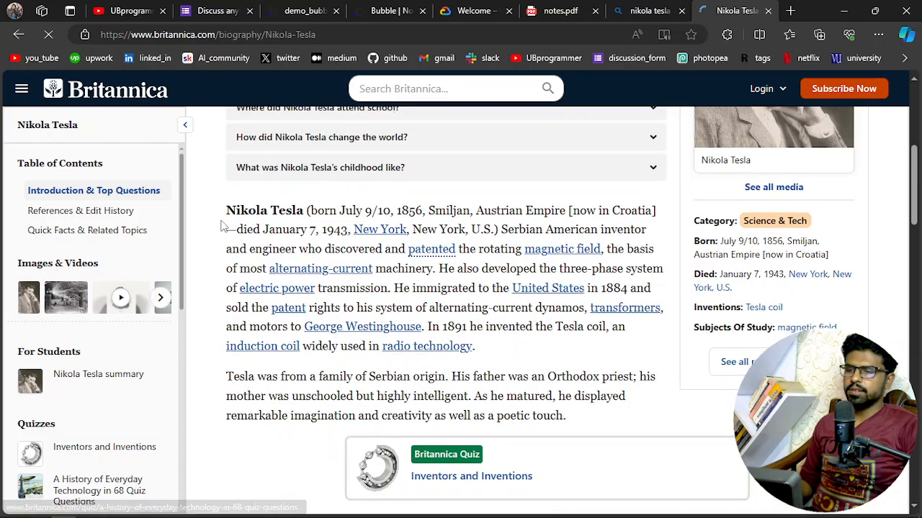
left_click_drag(226, 209, 623, 339)
scroll(309, 323, "down", 15)
scroll(320, 333, "down", 1)
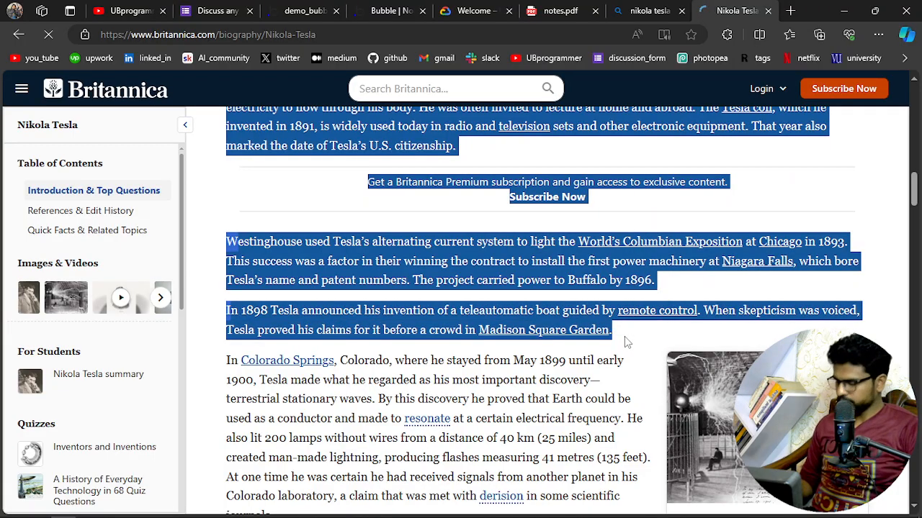
scroll(545, 247, "up", 4)
scroll(466, 252, "up", 8)
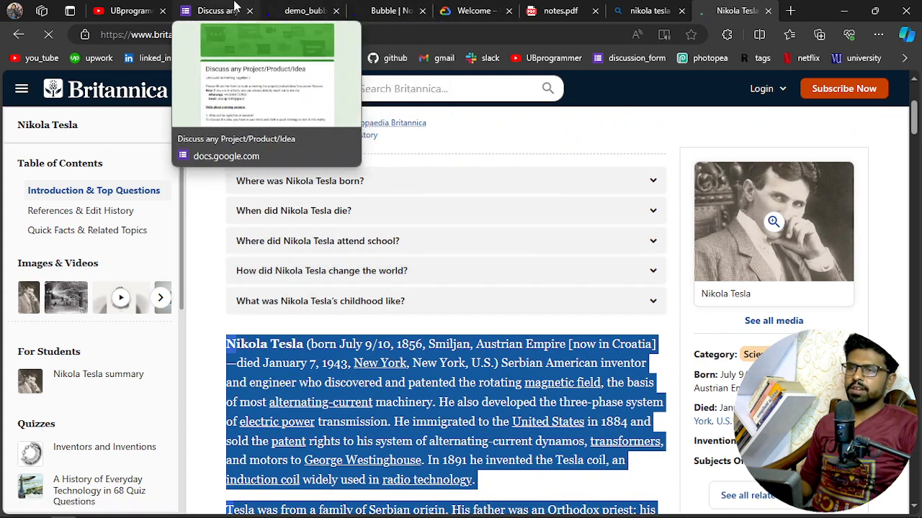
- Paste the copied Nikola Tesla biography into the summarizer app's text input and check the pasted text
left_click(388, 11)
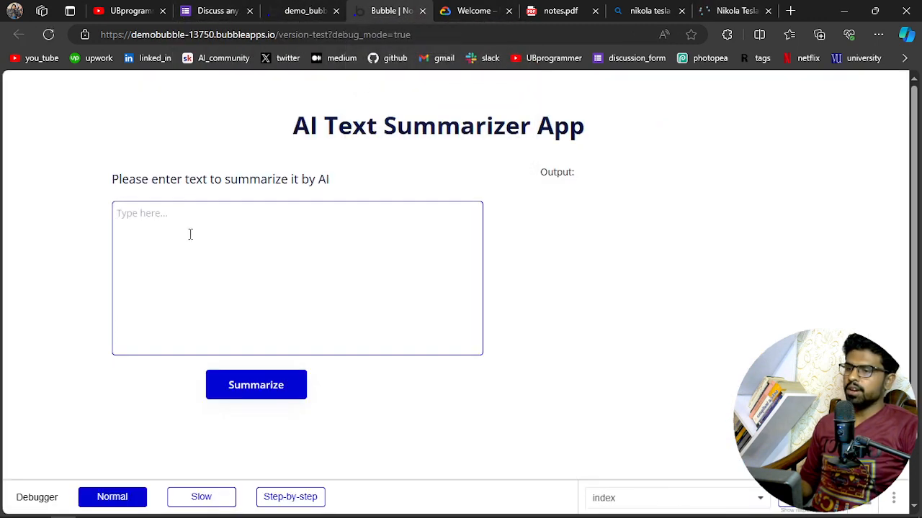
key("ctrl+v")
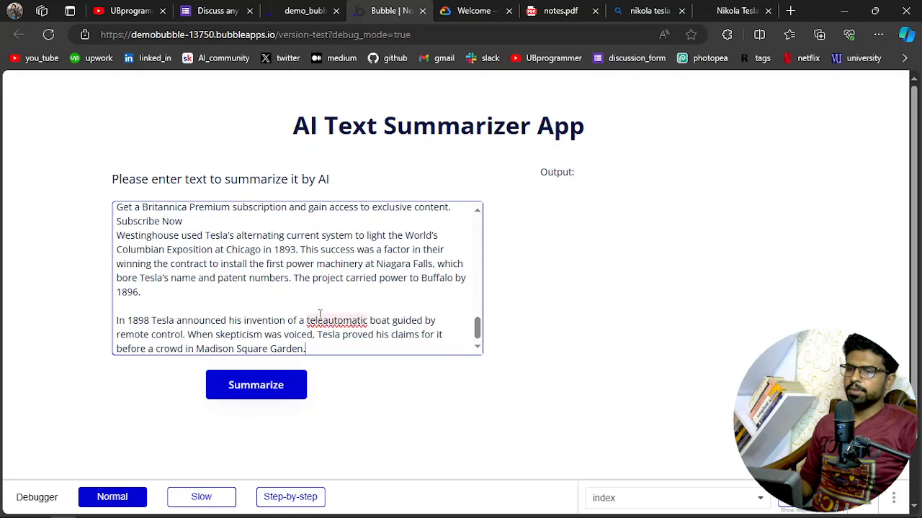
scroll(320, 312, "up", 15)
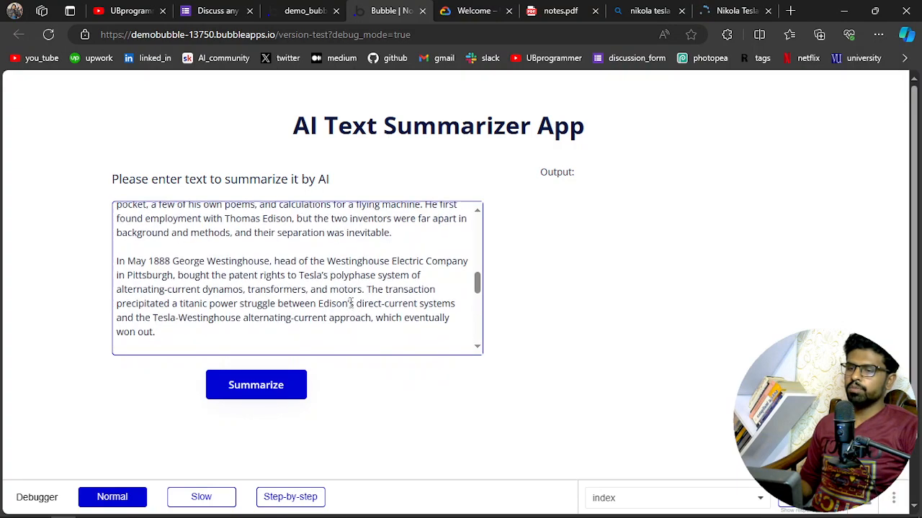
scroll(357, 298, "up", 10)
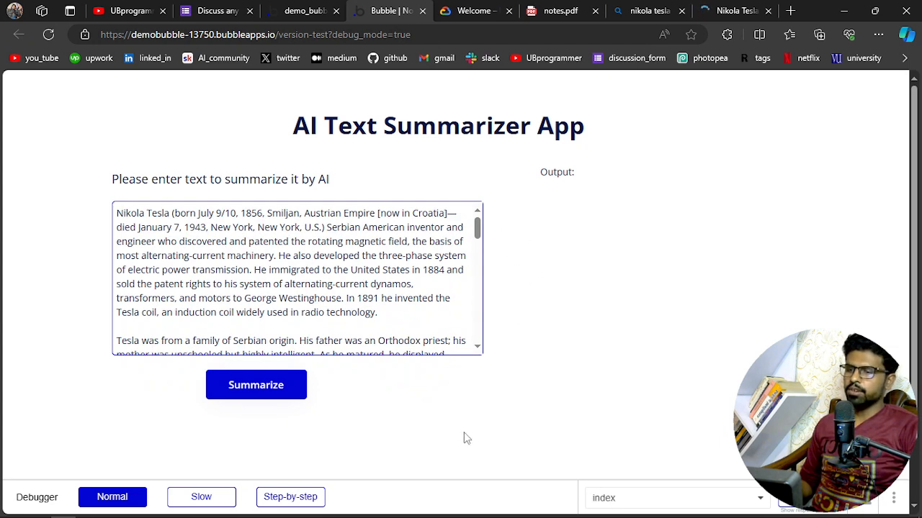
scroll(288, 310, "down", 10)
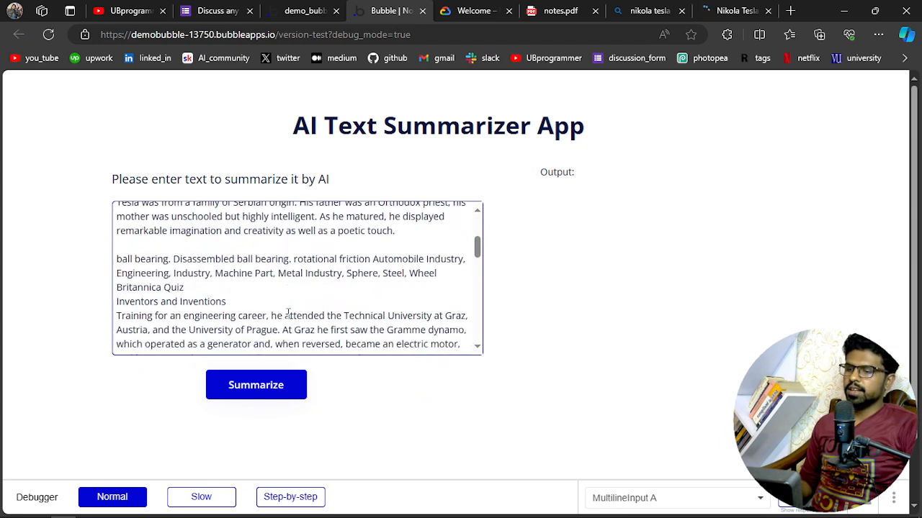
scroll(288, 313, "down", 3)
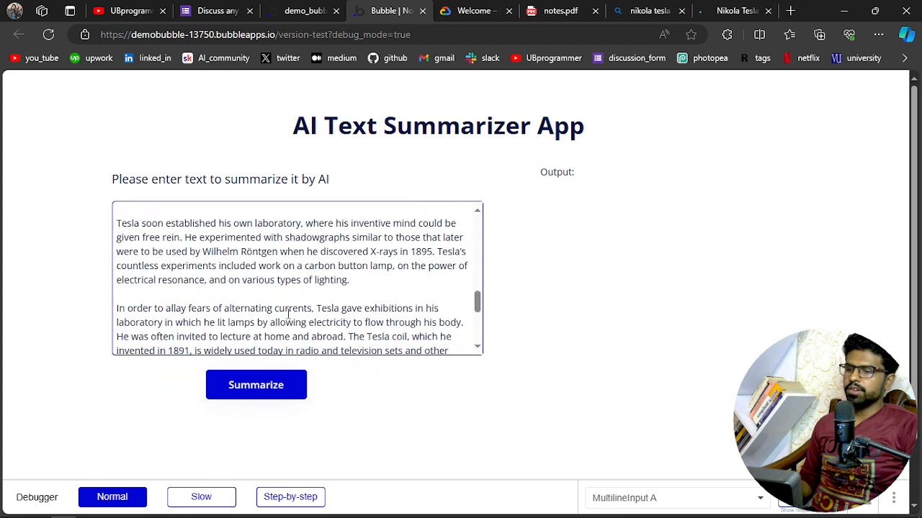
- Run the summarizer on the pasted Nikola Tesla biography
left_click(273, 389)
left_click(197, 317)
left_click(247, 385)
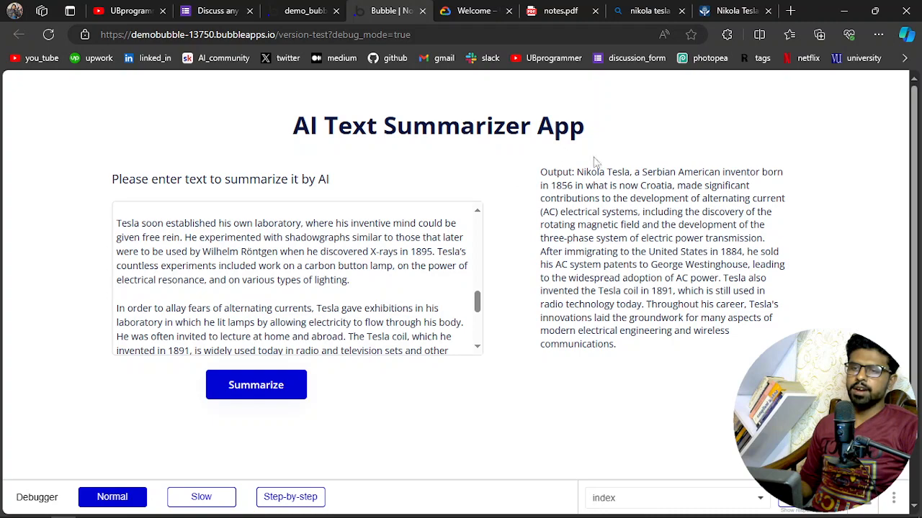
- Compare the full biography text in the input with the AI-generated summary in the output
scroll(354, 328, "up", 10)
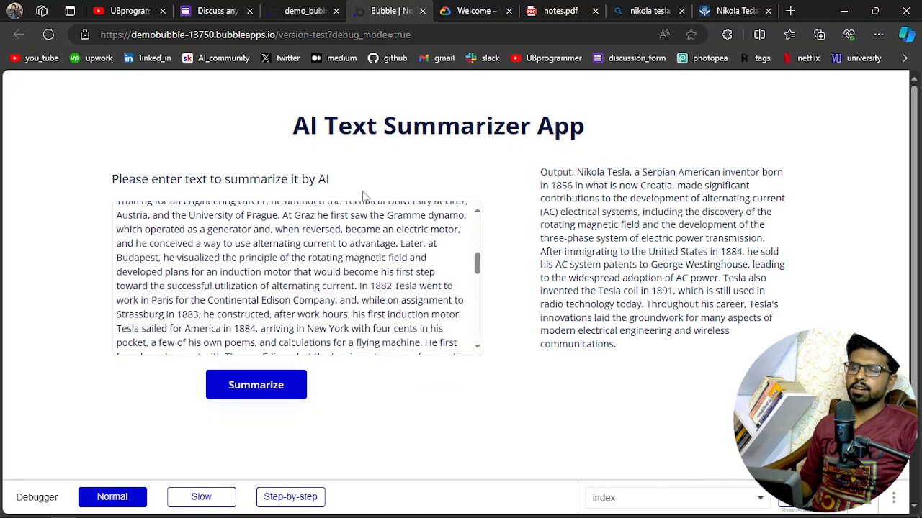
scroll(338, 317, "up", 2)
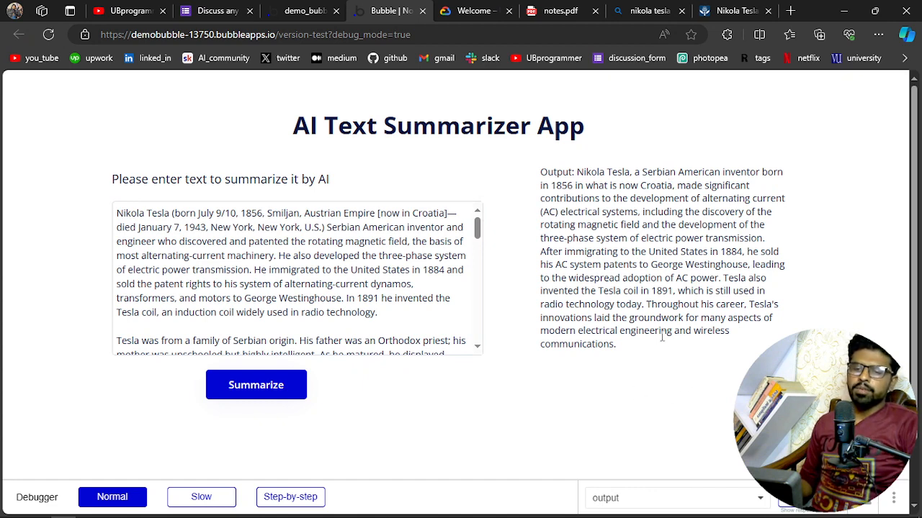
left_click(341, 280)
scroll(342, 279, "down", 5)
scroll(341, 280, "down", 5)
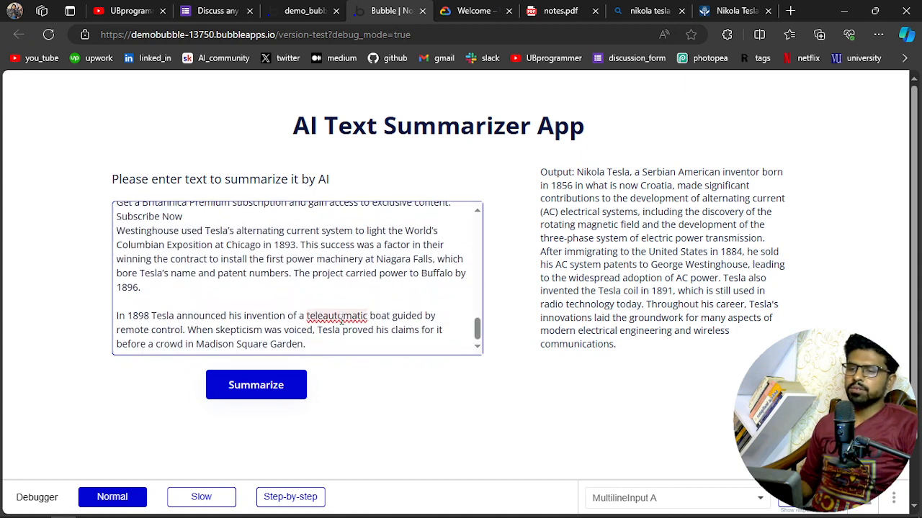
left_click_drag(314, 345, 283, 330)
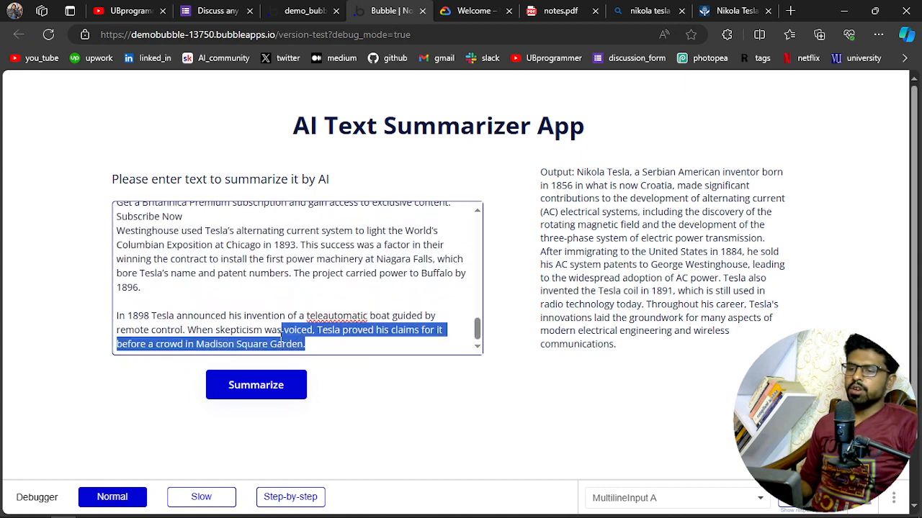
left_click(189, 330)
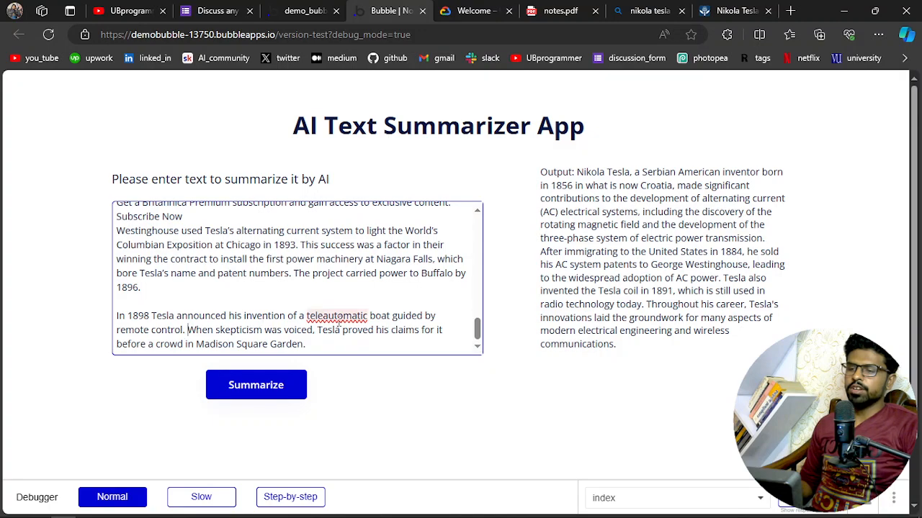
scroll(389, 303, "up", 4)
scroll(390, 302, "up", 6)
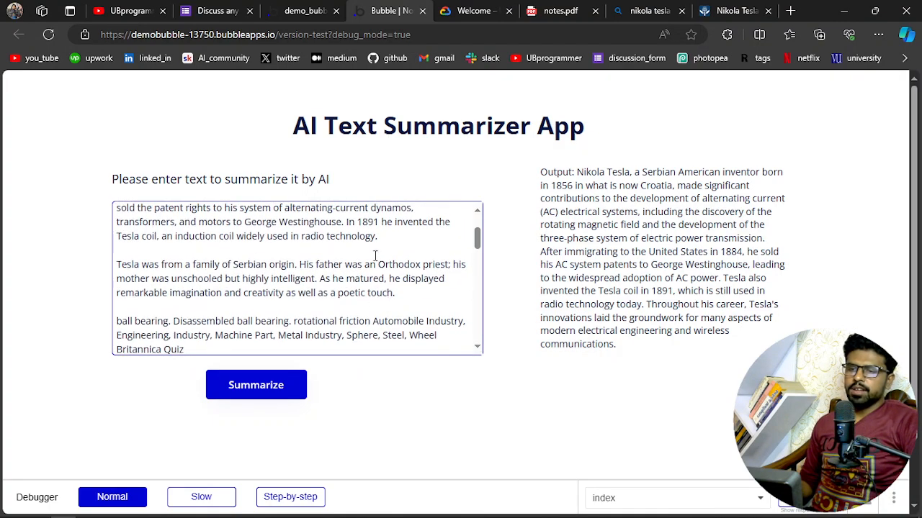
left_click(619, 250)
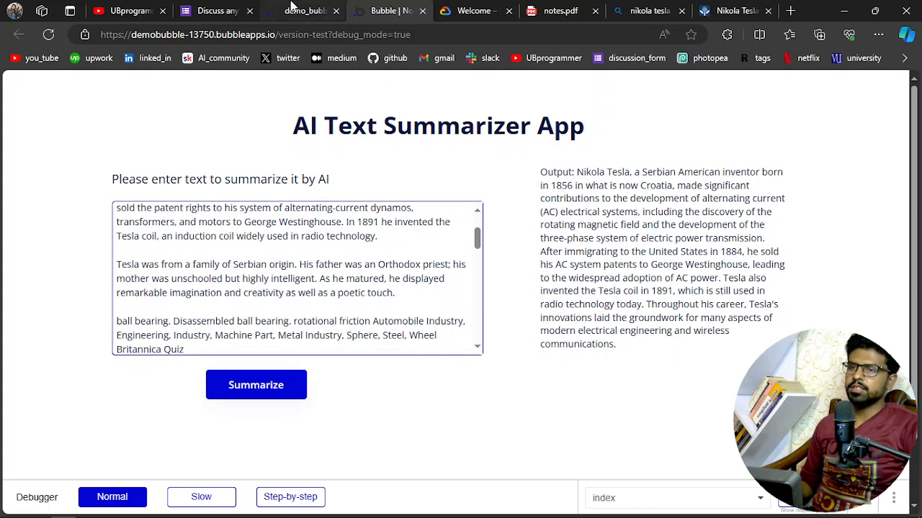
- Open notes.pdf and review the frontend and backend requirements for building the project
left_click(559, 11)
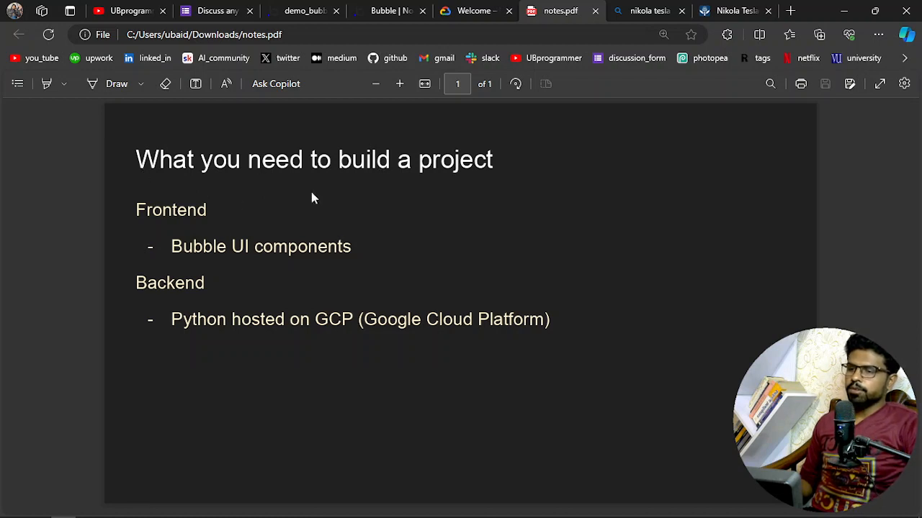
left_click_drag(211, 205, 130, 202)
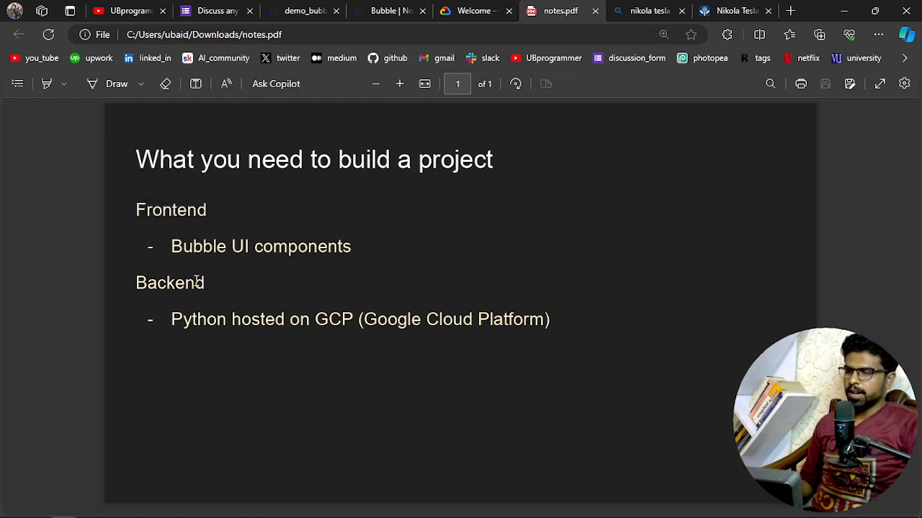
left_click(245, 324)
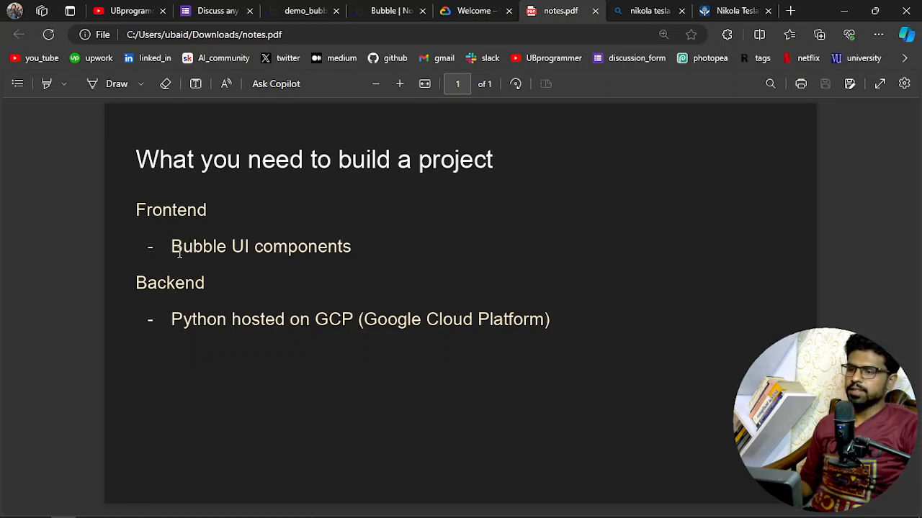
- Review the Bubble UI components requirement in notes.pdf against the summarizer preview, the Bubble editor and the Google Cloud console
left_click_drag(172, 246, 257, 249)
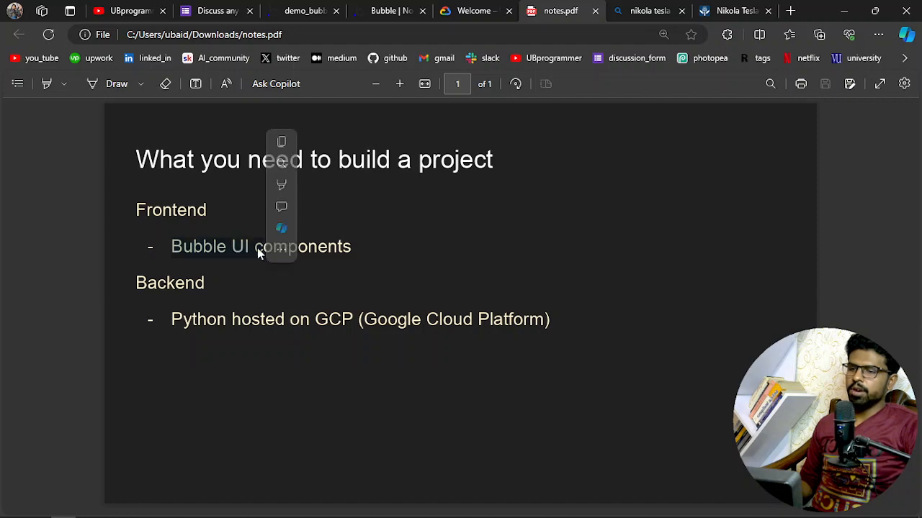
left_click(207, 250)
left_click(382, 12)
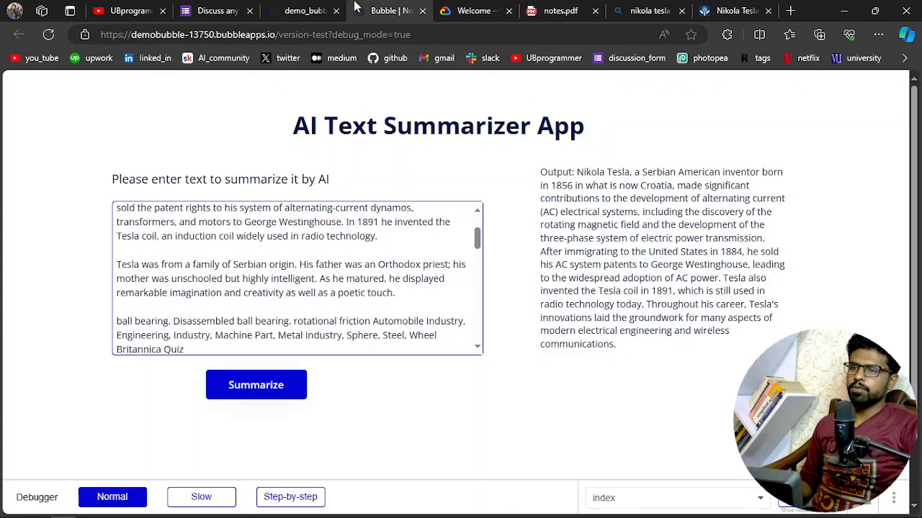
left_click(302, 11)
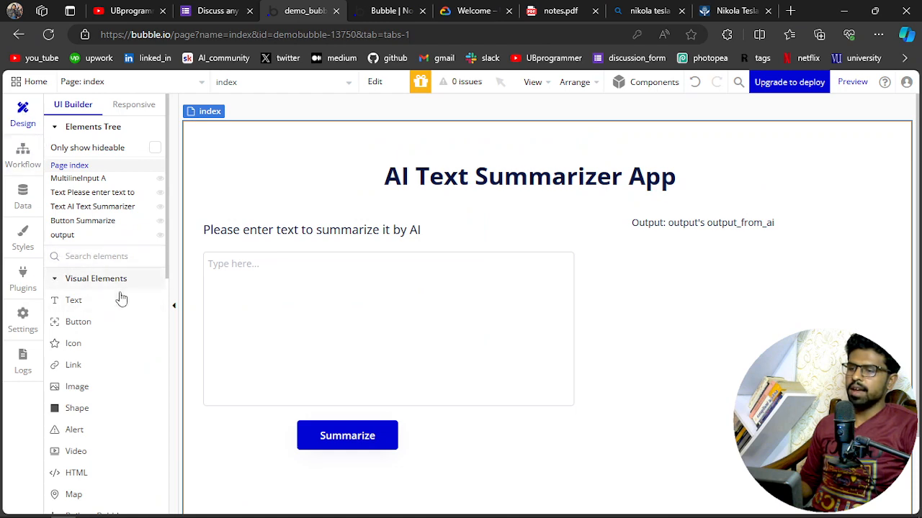
left_click(495, 7)
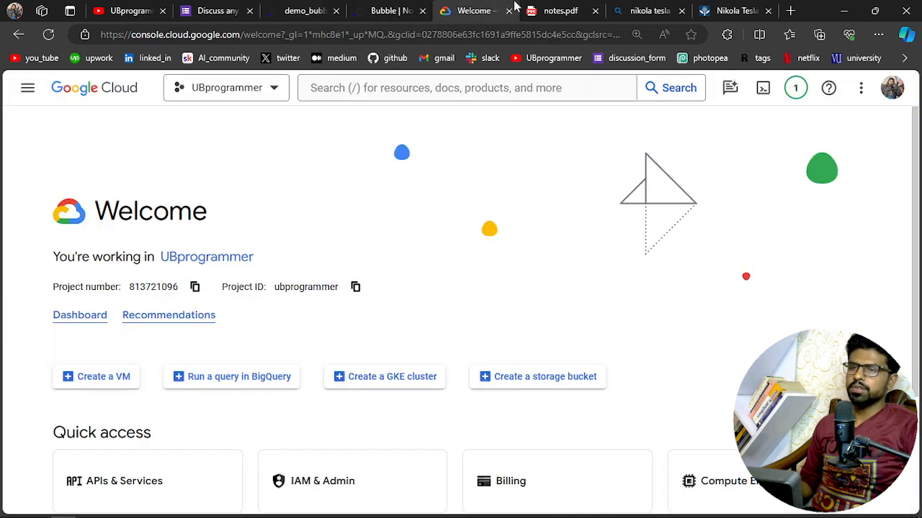
left_click(554, 11)
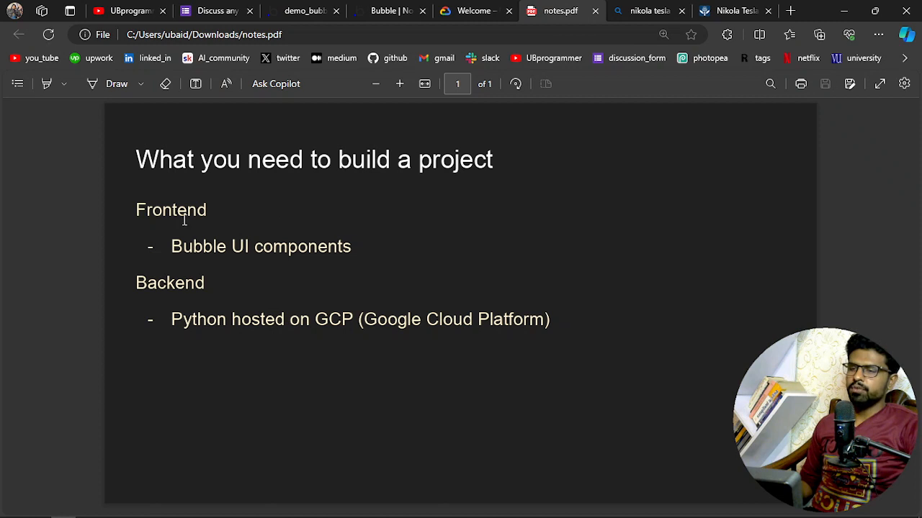
left_click(308, 8)
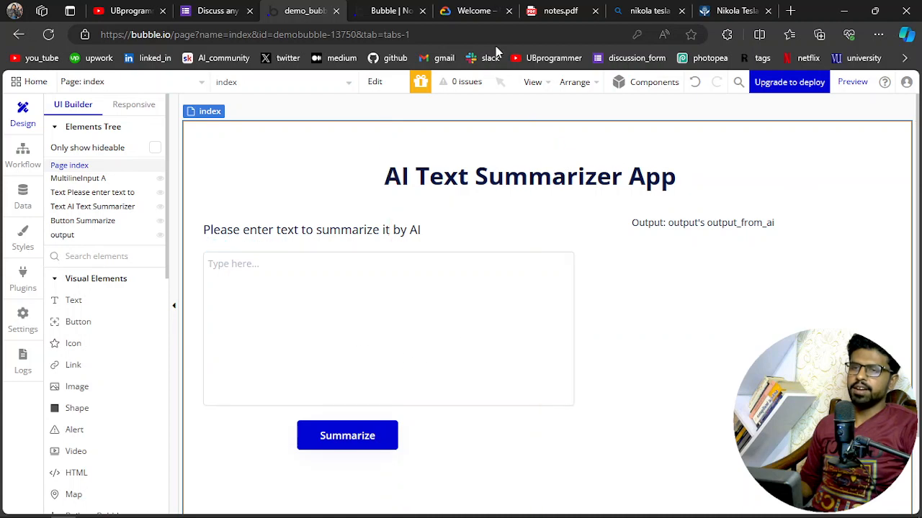
left_click(553, 10)
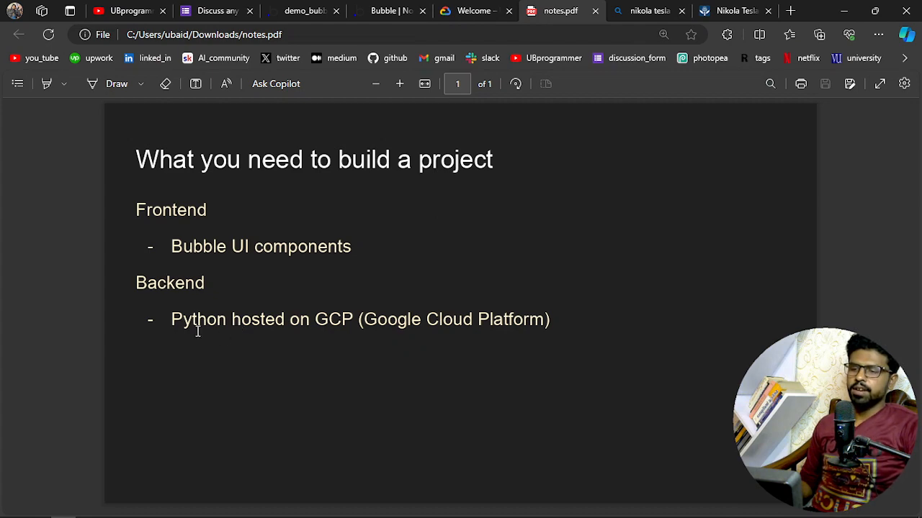
- Run the summarizer again on the Nikola Tesla text in the app preview and highlight the generated summary
left_click(388, 10)
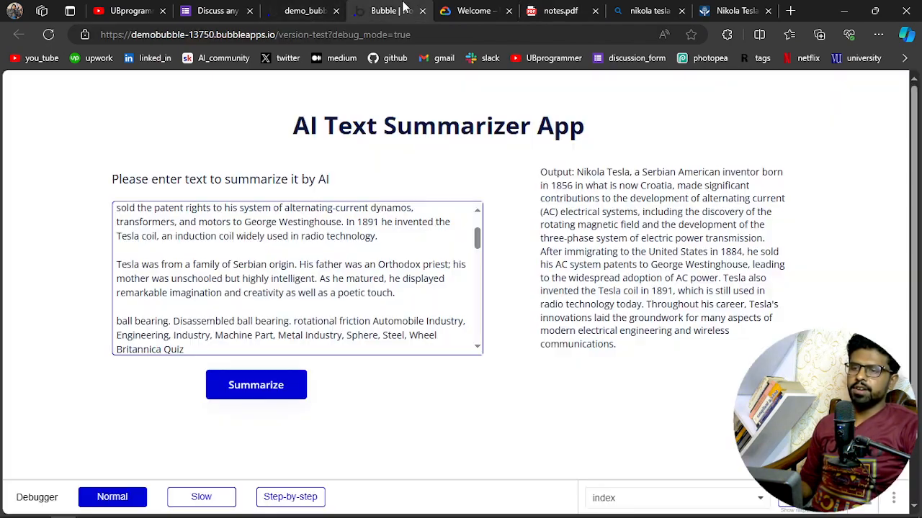
scroll(314, 301, "up", 2)
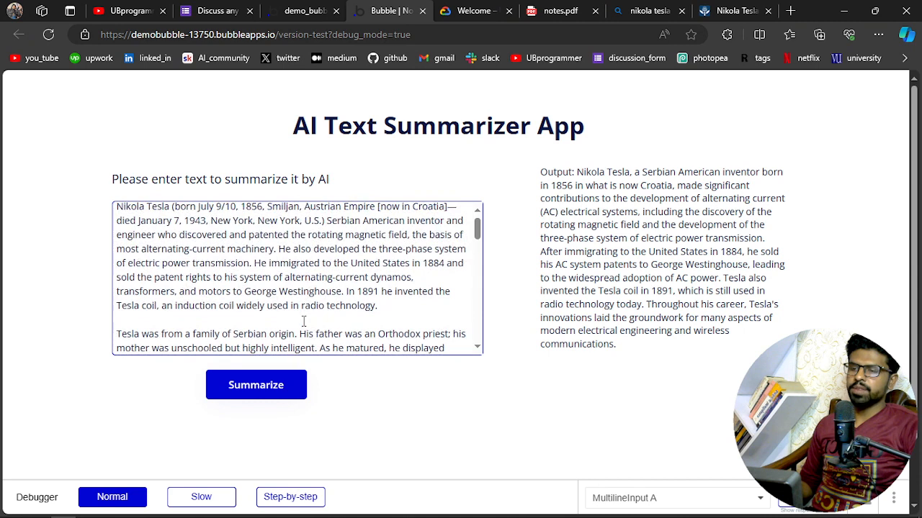
left_click(259, 389)
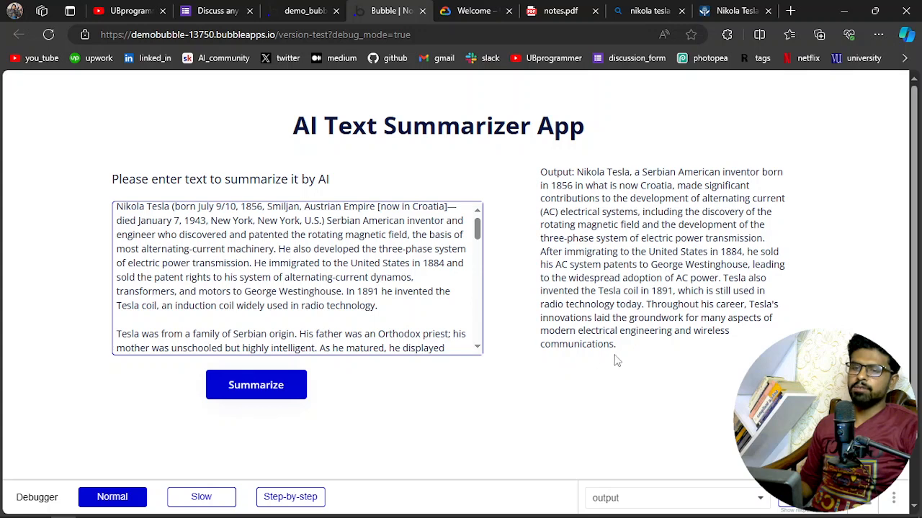
left_click_drag(636, 346, 576, 173)
- Review the Python and GCP backend requirement in notes.pdf alongside the Google Cloud welcome page
left_click(474, 10)
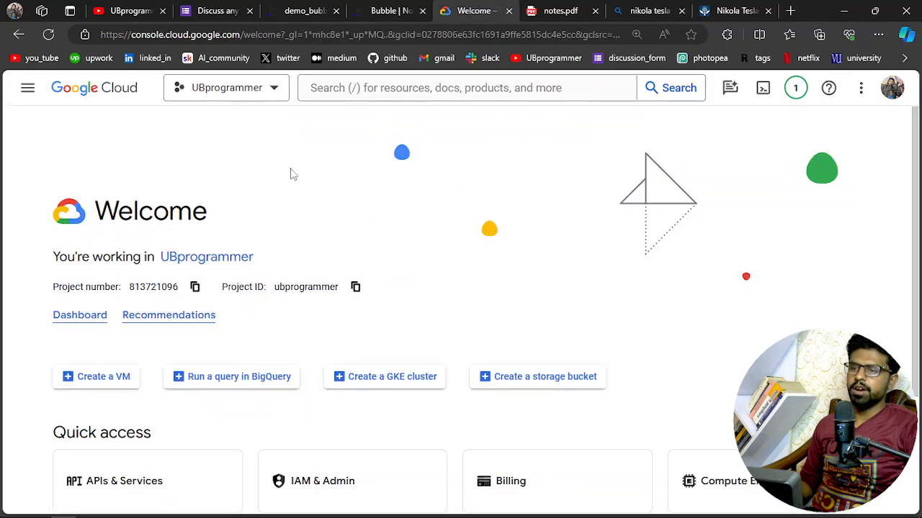
left_click(560, 10)
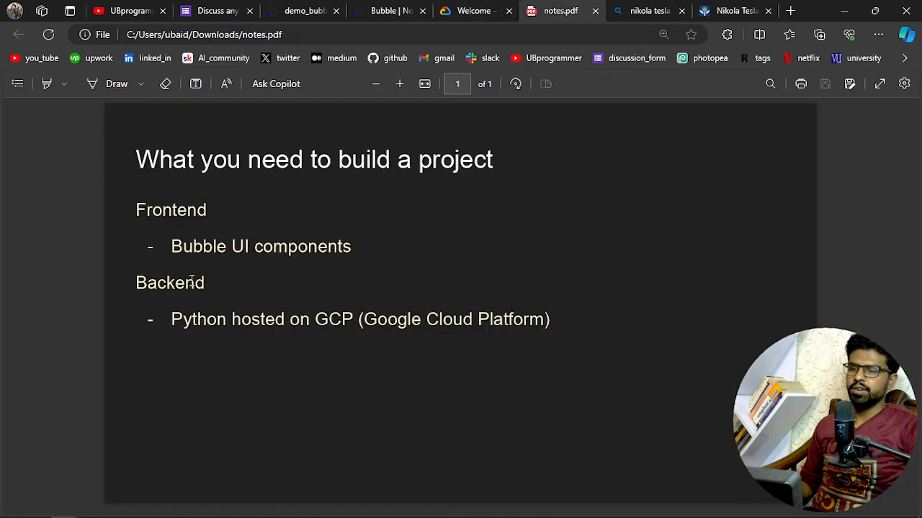
double_click(324, 321)
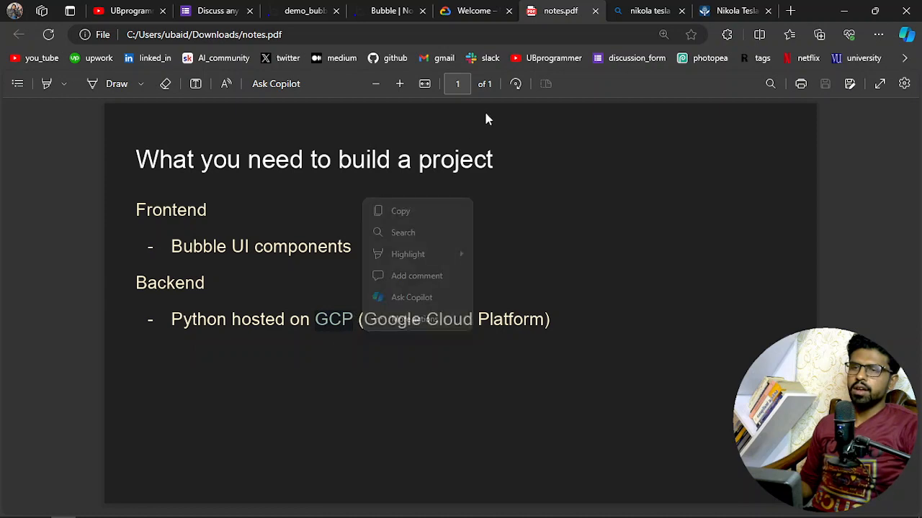
left_click(475, 10)
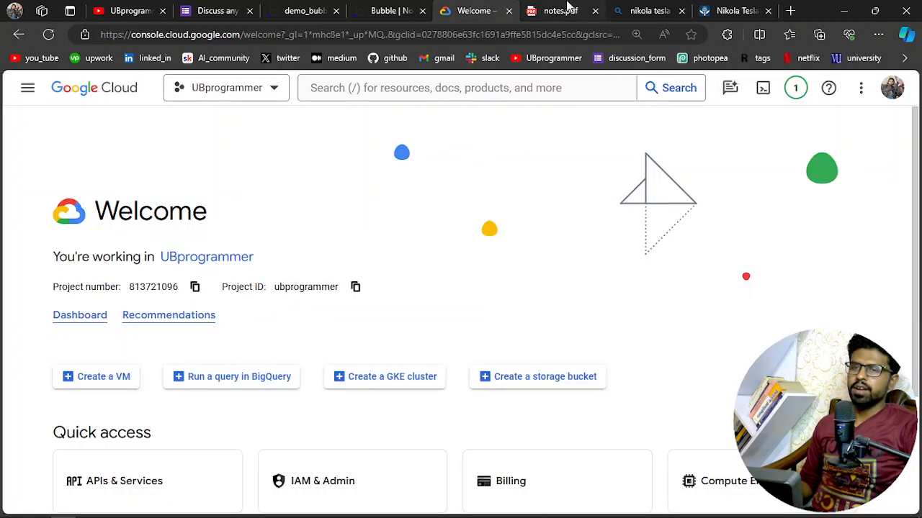
left_click(564, 10)
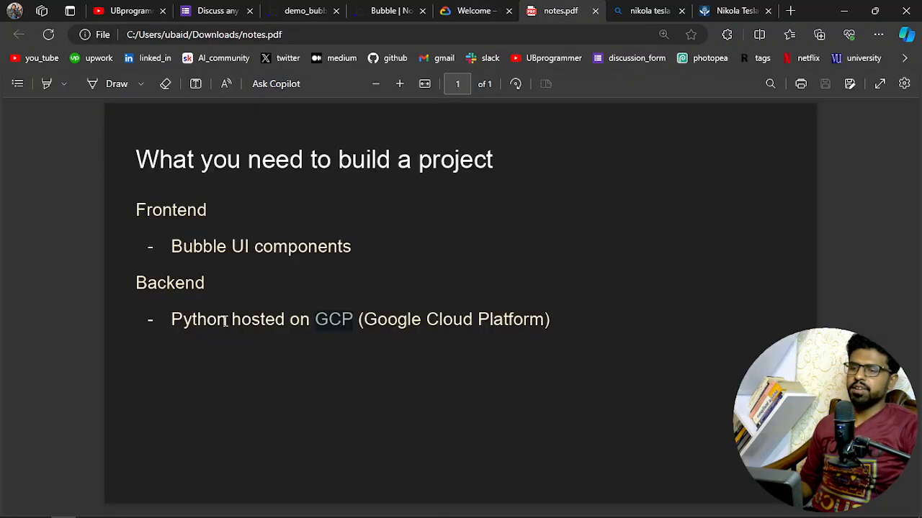
left_click_drag(229, 324, 180, 325)
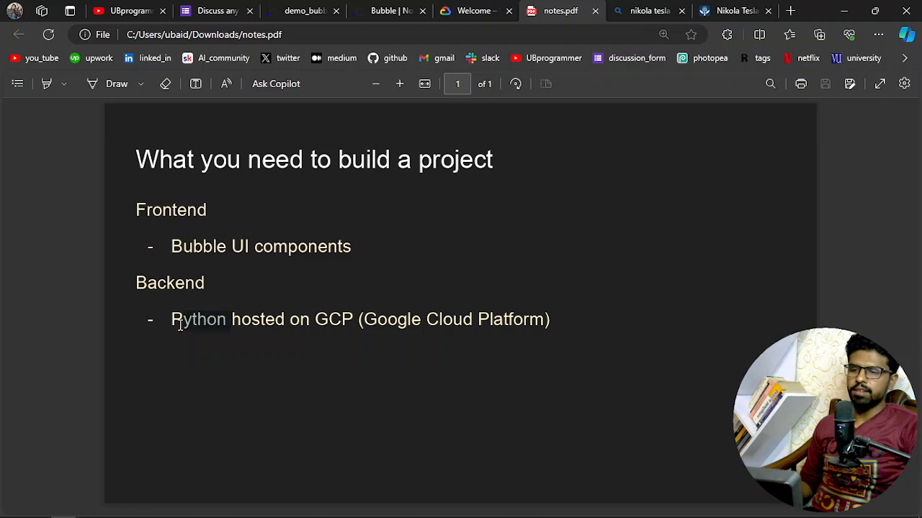
left_click(368, 371)
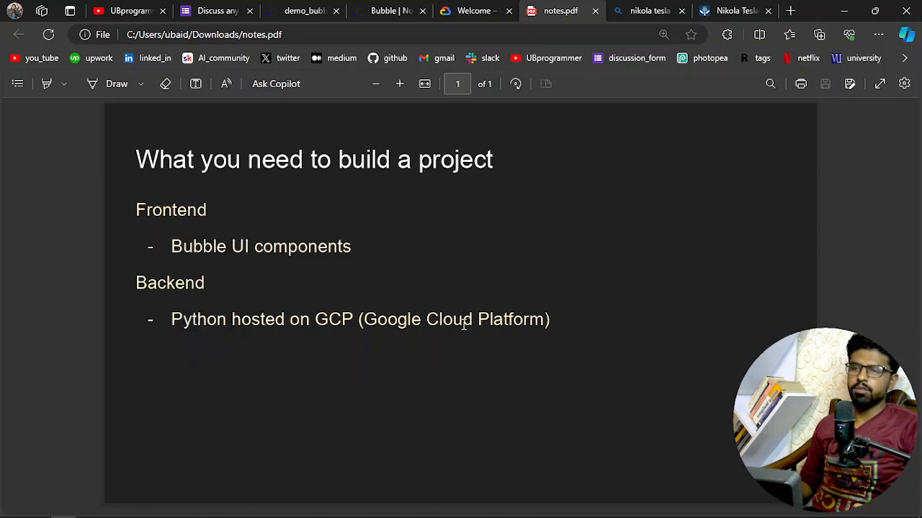
- Search the Google Cloud console for "func" and open the Cloud Functions page
left_click(468, 10)
left_click(382, 80)
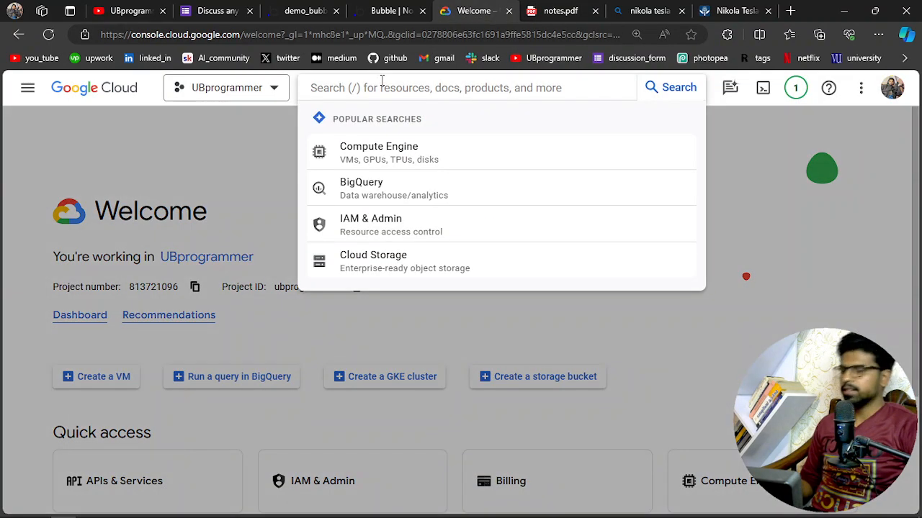
type("func")
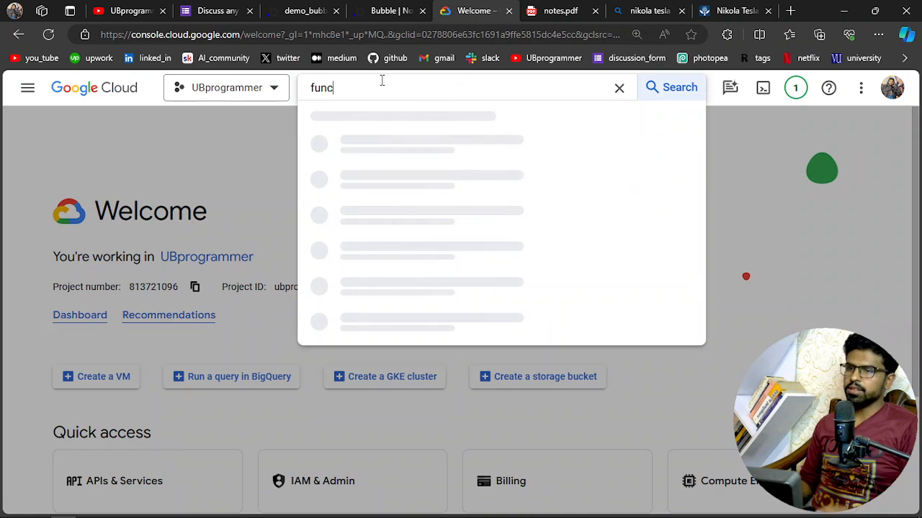
key("Down")
key("Down")
key("Down")
key("Down")
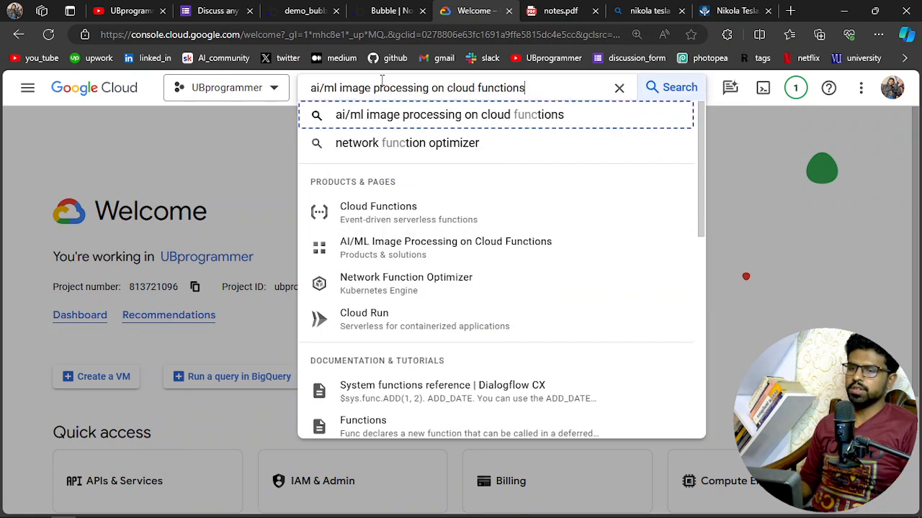
key("Up")
key("Return")
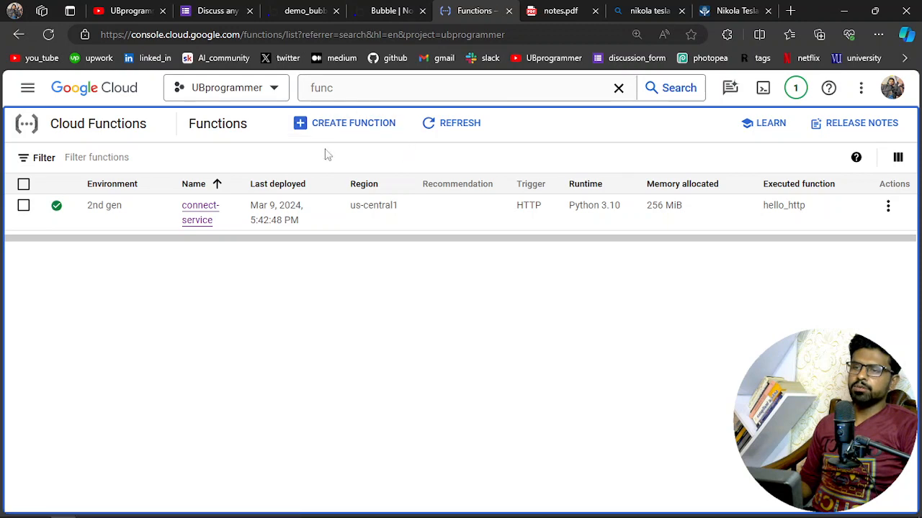
- Open the source of the connect-service function and examine how main.py uses text_to_summarize
left_click(198, 223)
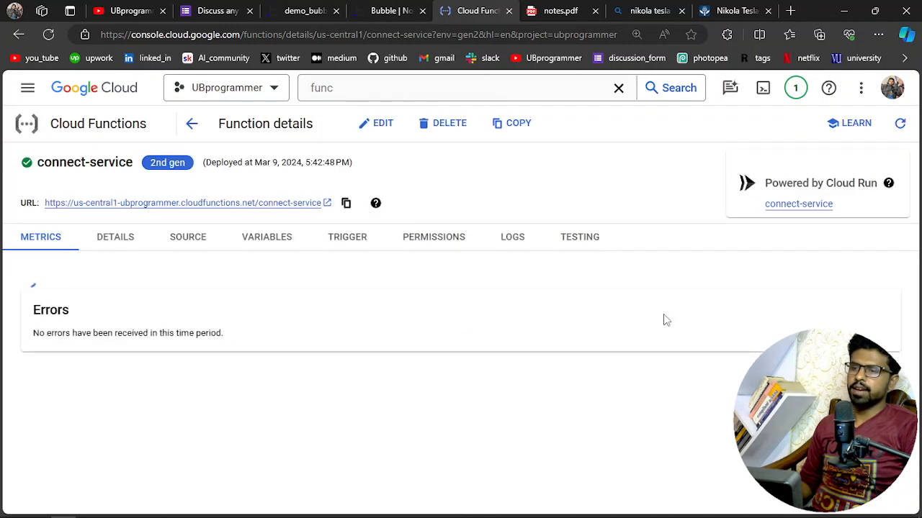
left_click(180, 245)
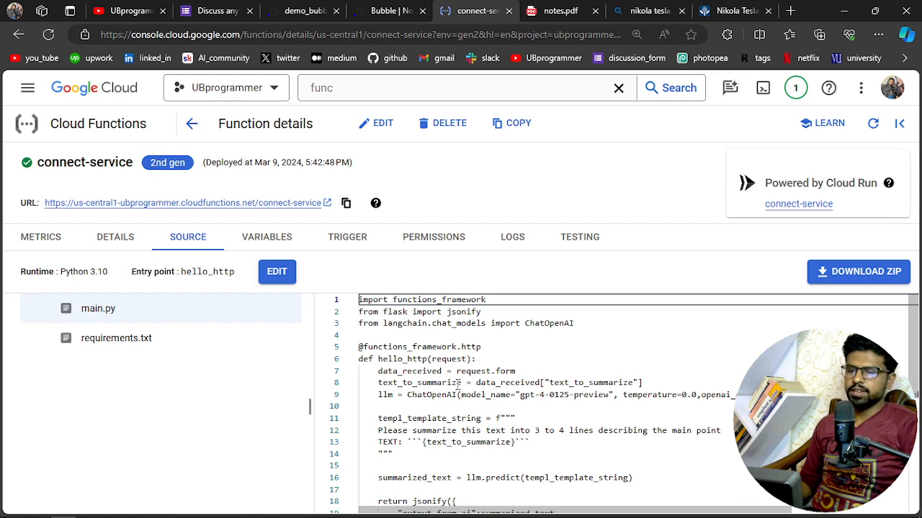
double_click(417, 383)
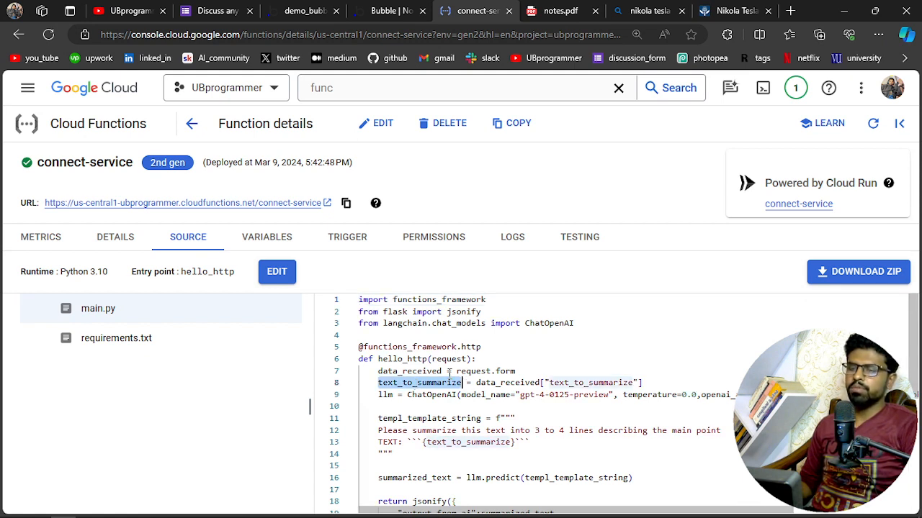
- Switch to the Bubble editor and look through the visual, container and input form elements available for the page
left_click(321, 8)
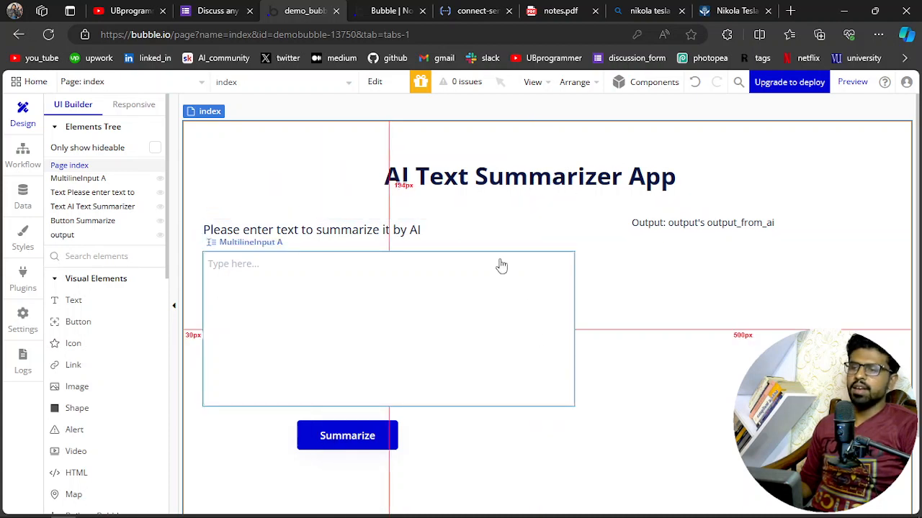
scroll(161, 375, "down", 1)
scroll(130, 352, "down", 3)
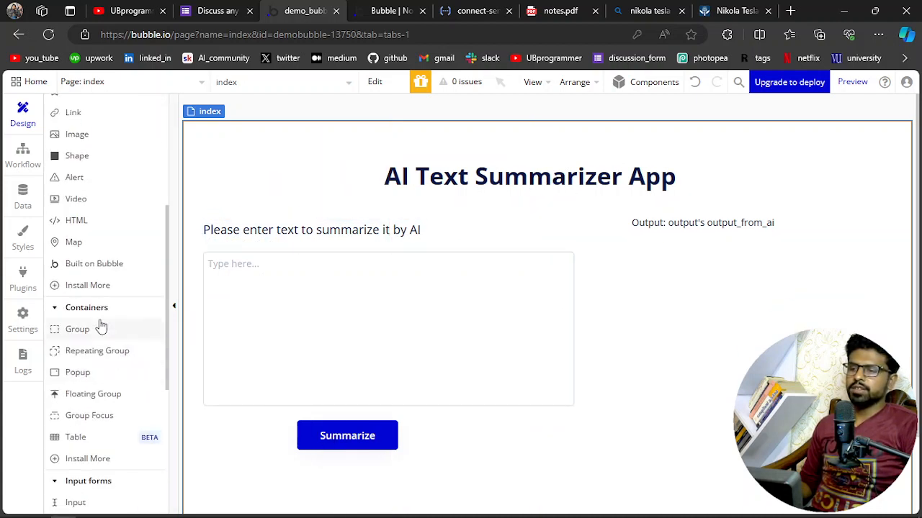
scroll(106, 431, "down", 1)
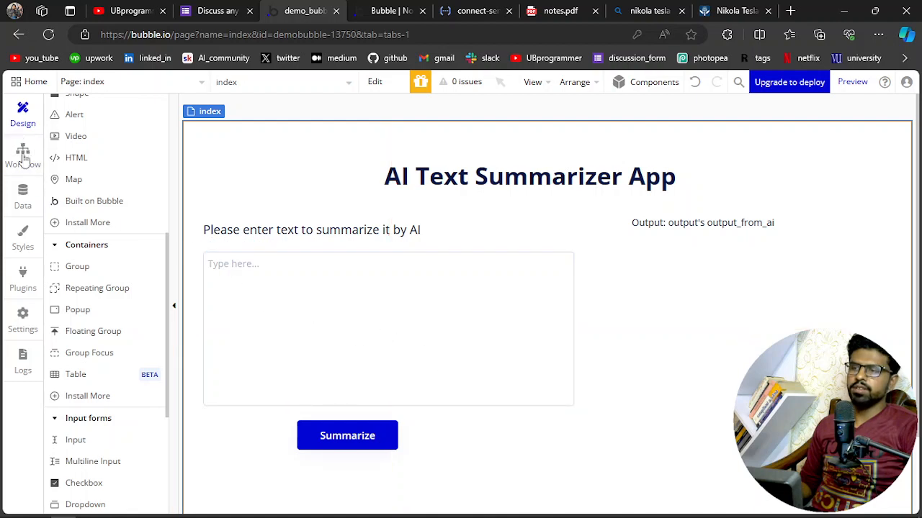
- Open the Summarize button's click workflow and inspect the parameter of its connect_with_AI action
left_click(29, 173)
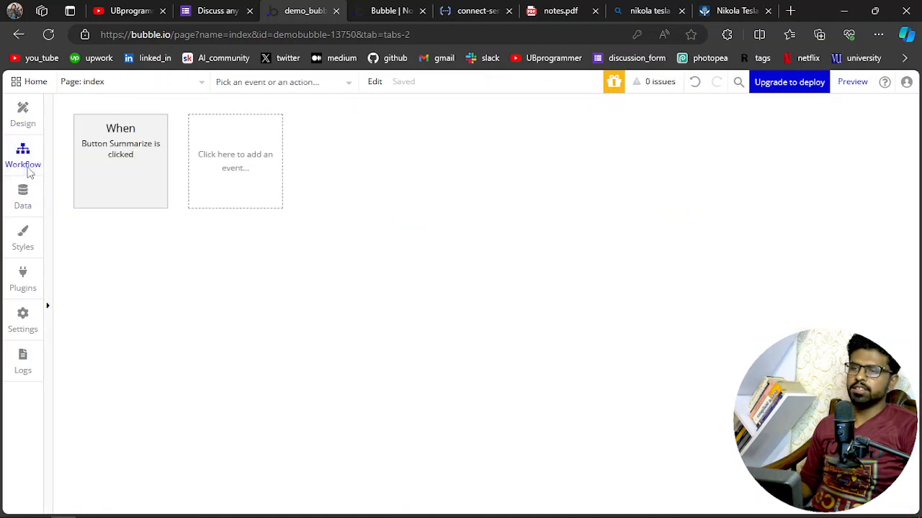
left_click(103, 168)
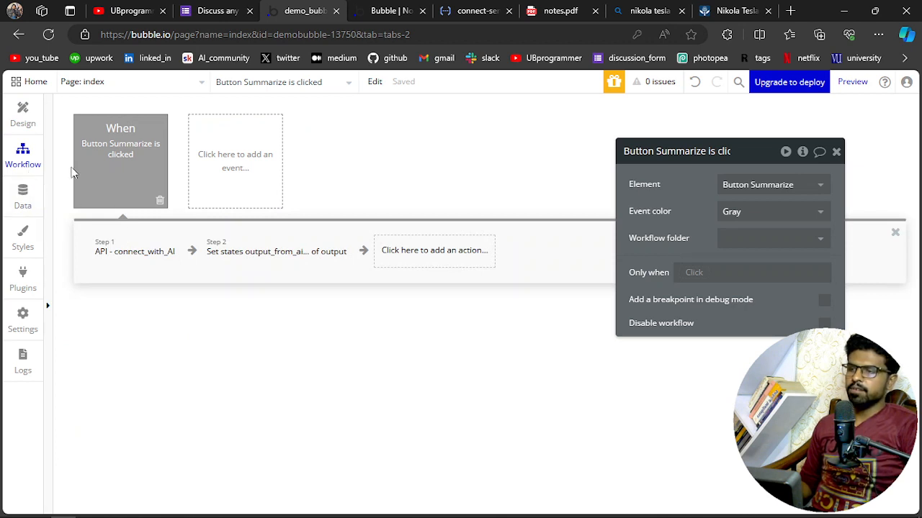
mouse_move(129, 148)
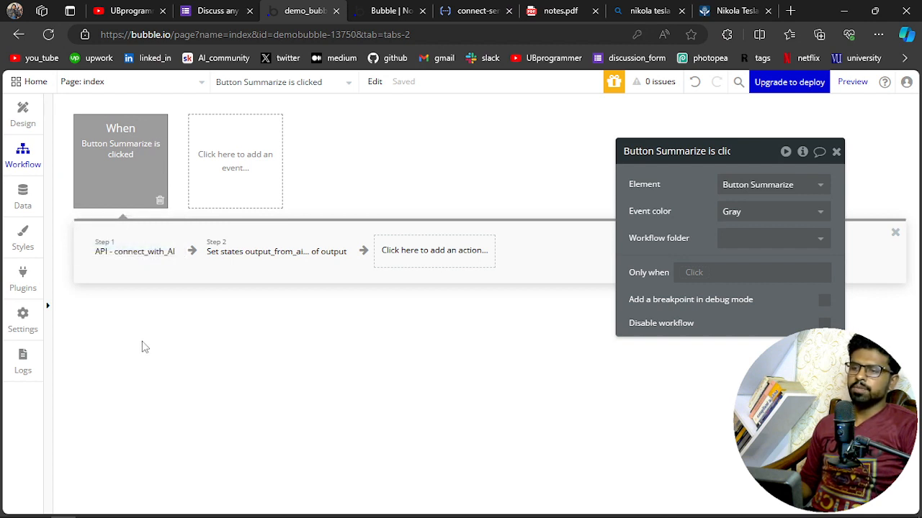
left_click(126, 253)
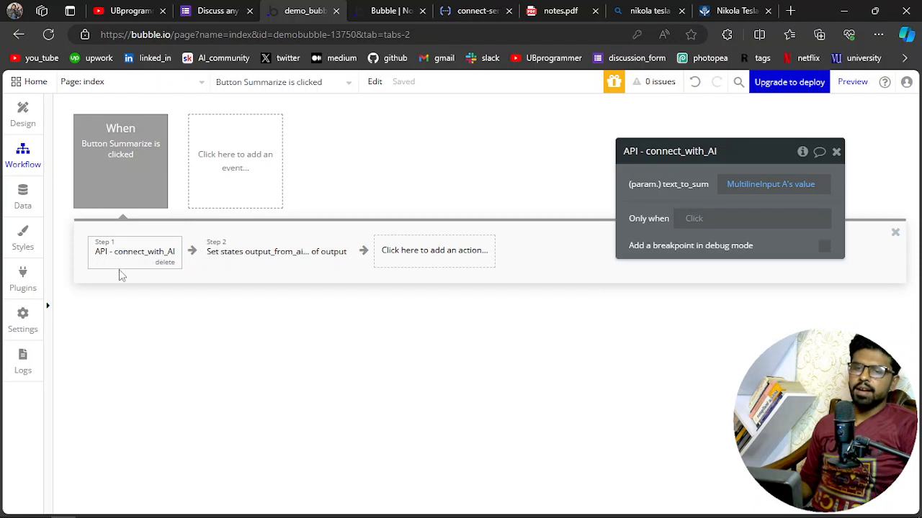
- Examine the expanded connect_with_AI call settings in the API Connector plugin, and return to the Summarize button workflow
left_click(24, 284)
left_click(125, 207)
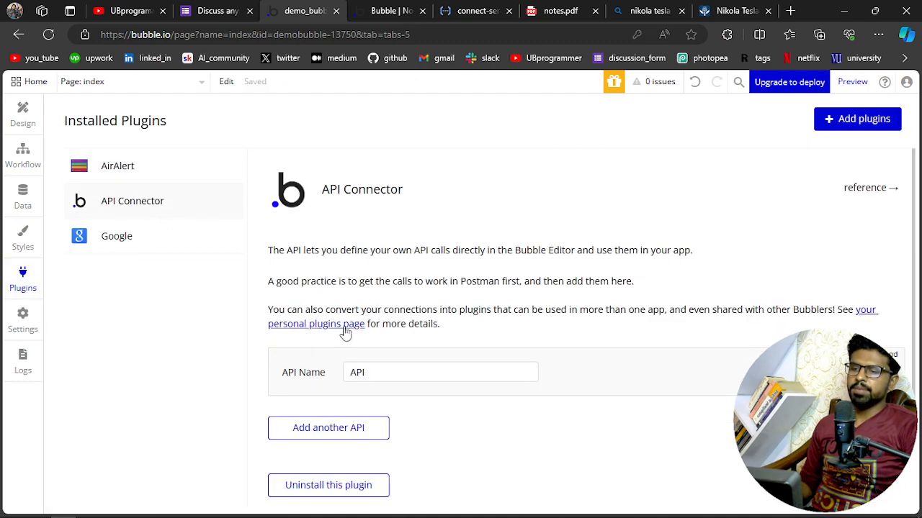
scroll(547, 328, "down", 1)
left_click(884, 301)
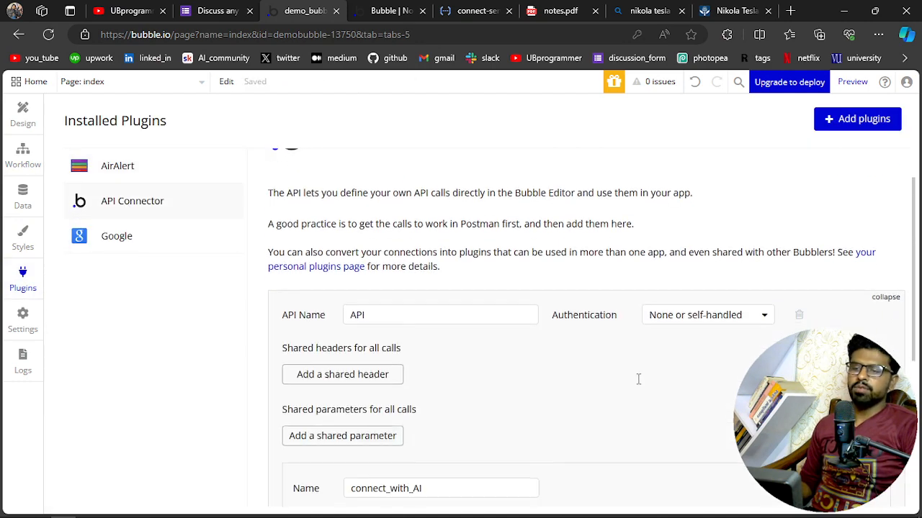
scroll(741, 286, "down", 4)
left_click(869, 259)
scroll(701, 303, "down", 2)
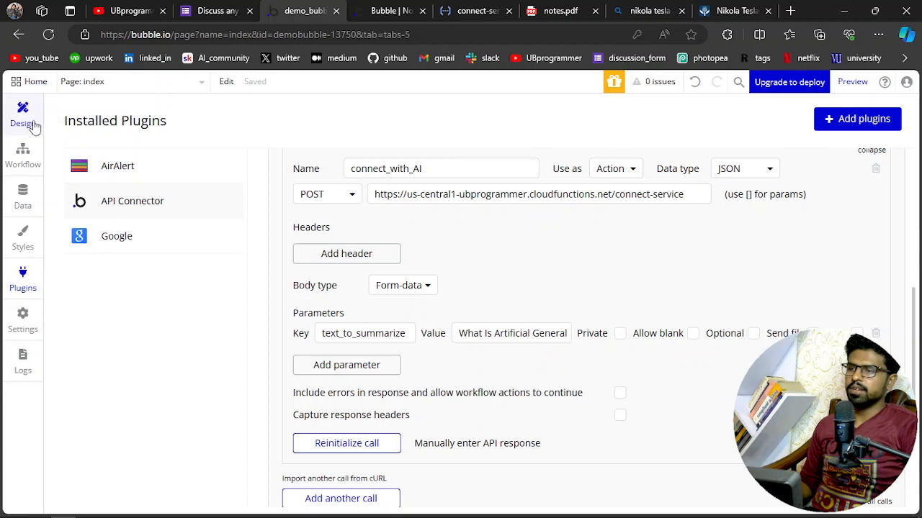
left_click(33, 157)
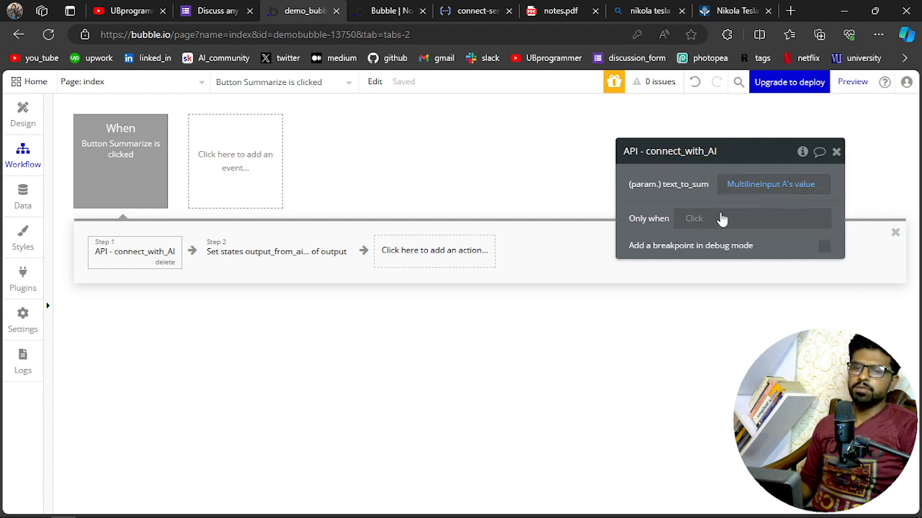
- Switch to the running AI Text Summarizer App and read through the Nikola Tesla text in the multiline input
left_click(365, 7)
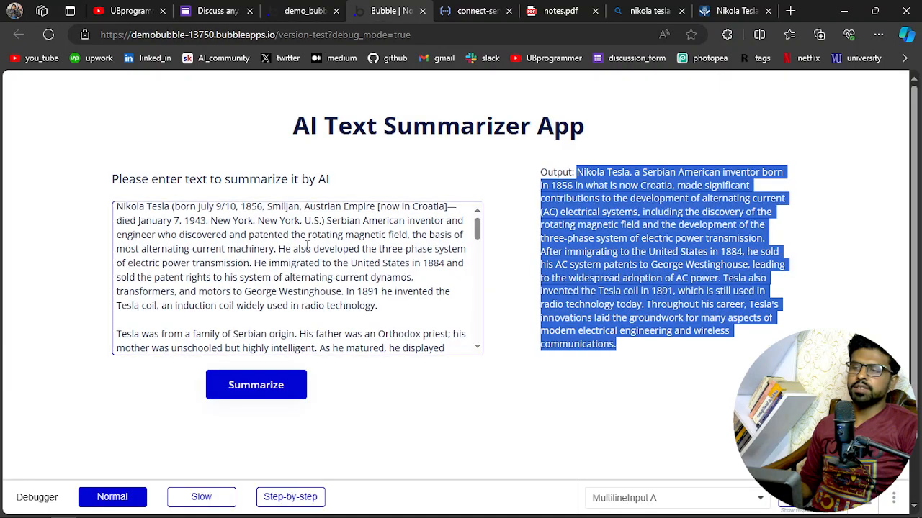
left_click(405, 311)
scroll(405, 311, "down", 1)
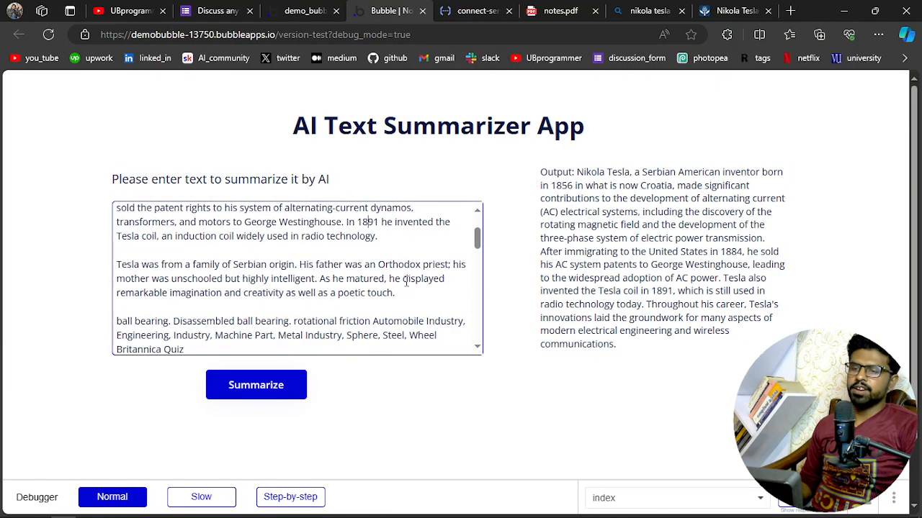
scroll(341, 279, "down", 1)
scroll(389, 313, "down", 3)
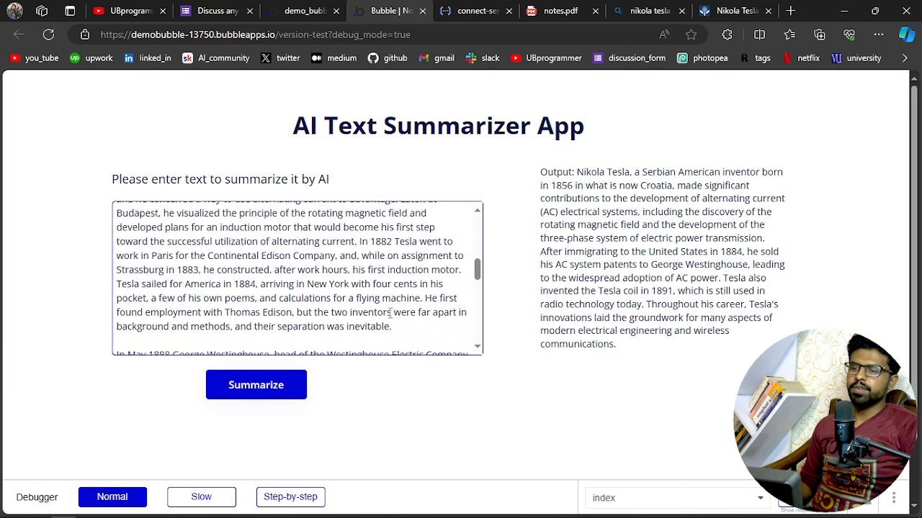
- Inspect the workflow's Set state action for the output element in the Bubble editor and compare it with the running app's output text
left_click(302, 10)
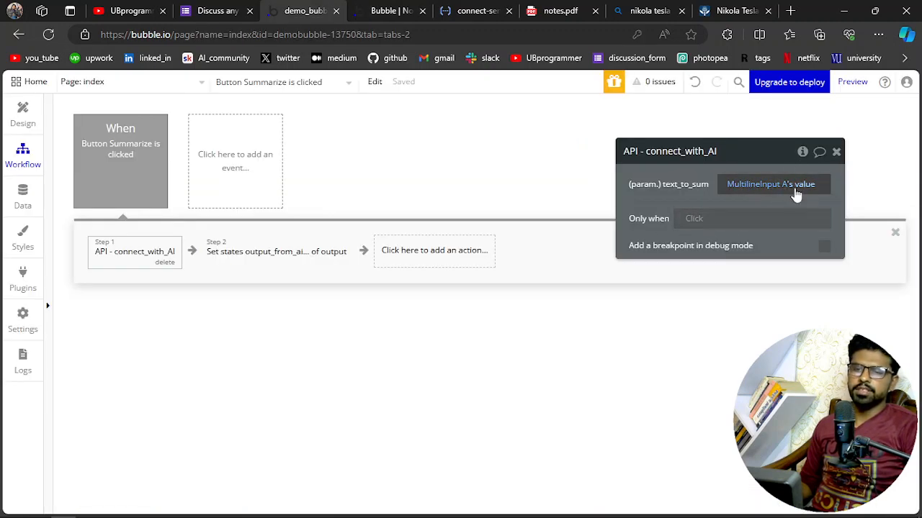
left_click(234, 258)
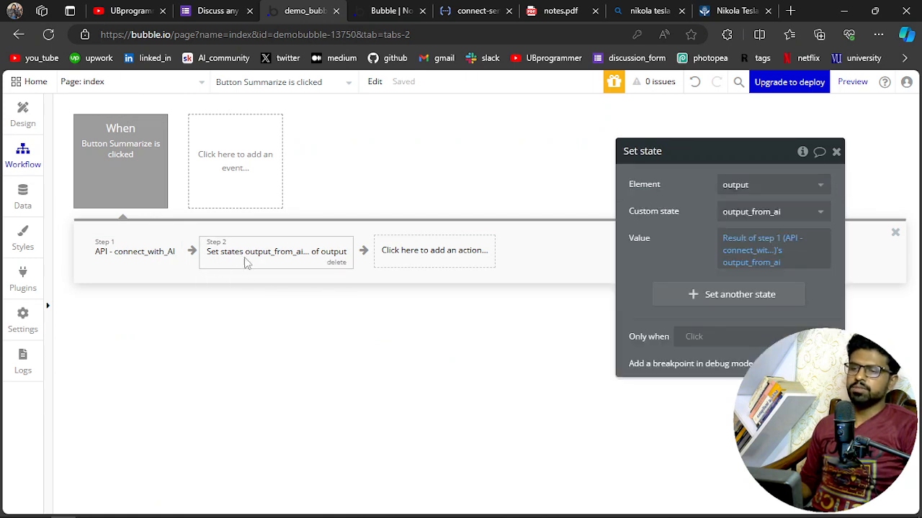
left_click(389, 11)
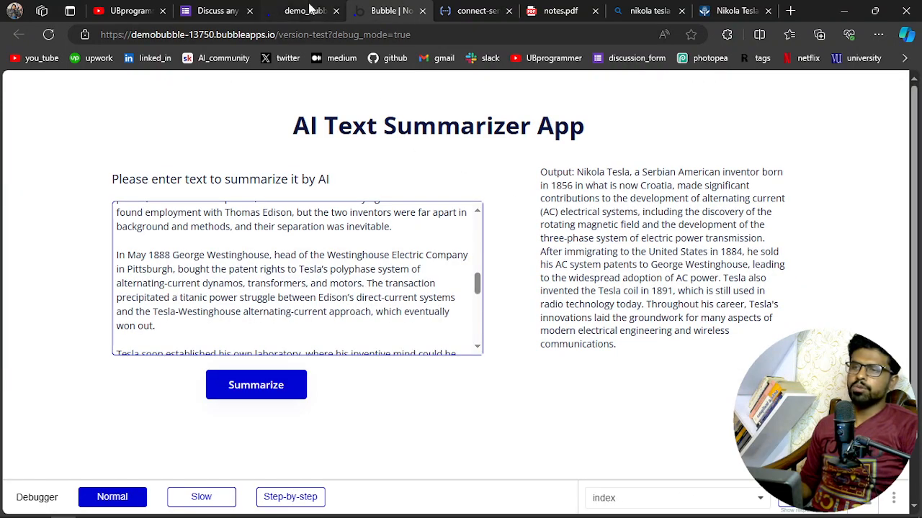
left_click(302, 11)
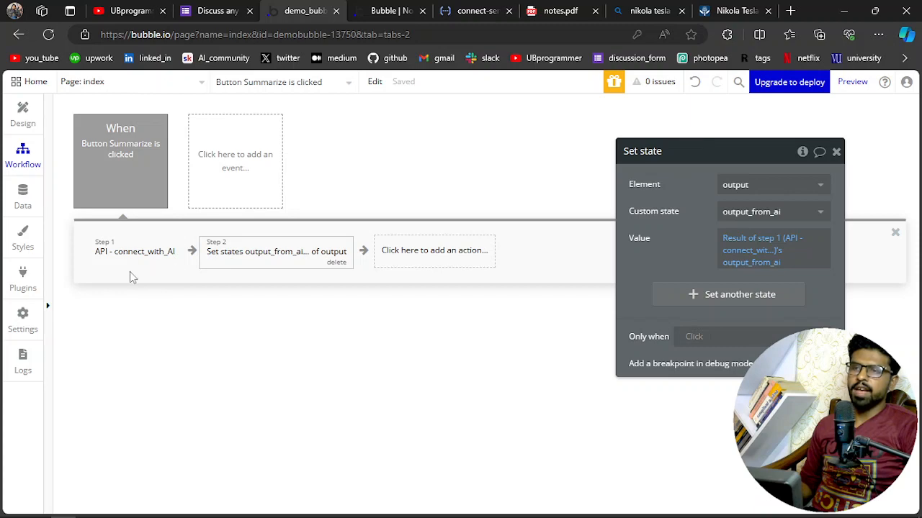
- Examine the prompt and return statement in the connect-service function's main.py, highlighting the output_from_ai key
left_click(475, 10)
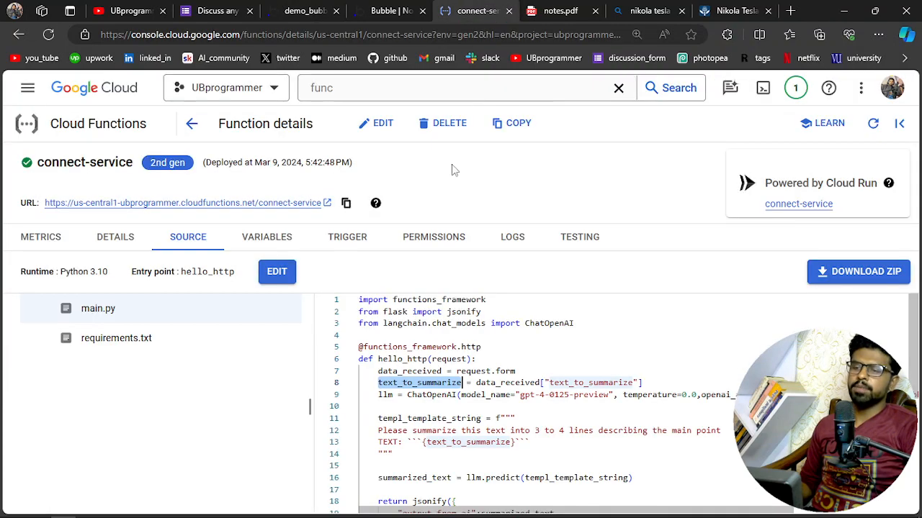
scroll(554, 419, "down", 1)
scroll(554, 410, "down", 1)
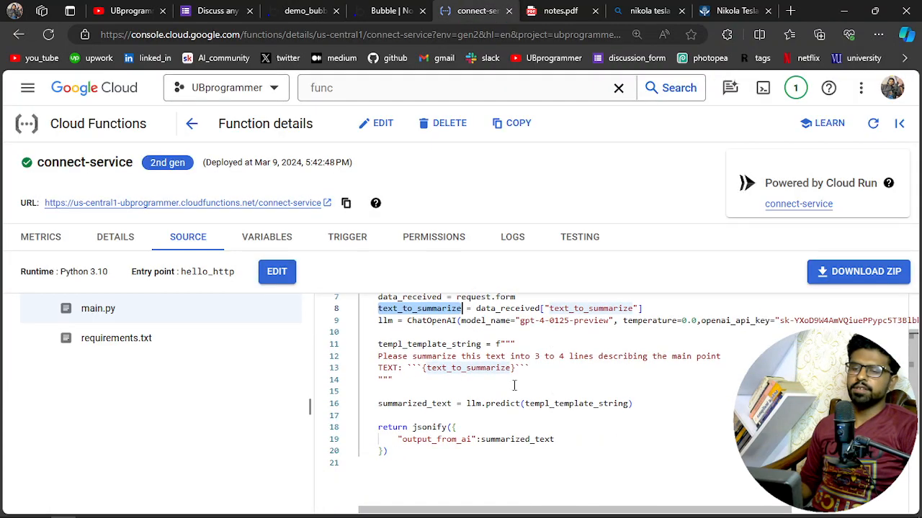
double_click(422, 441)
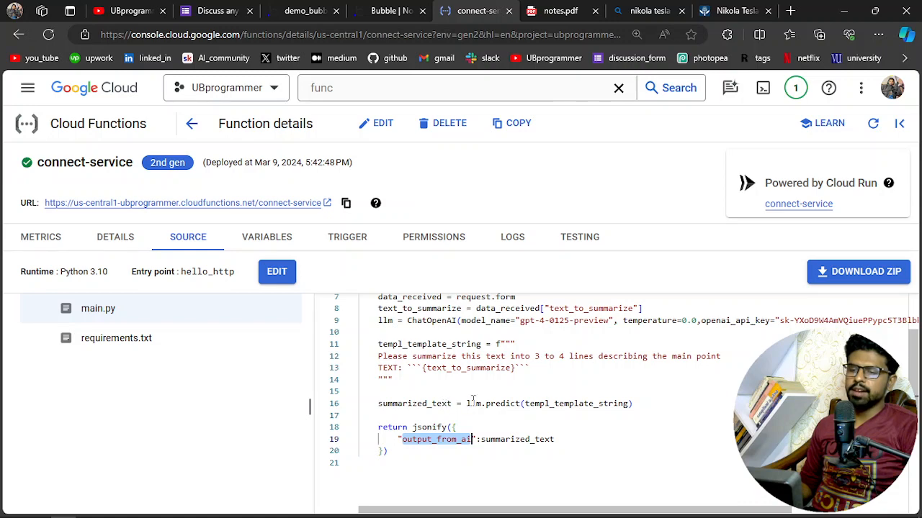
- Review the connect_with_AI action and the page design's output element in Bubble, and compare them with the running summarizer app
left_click(306, 10)
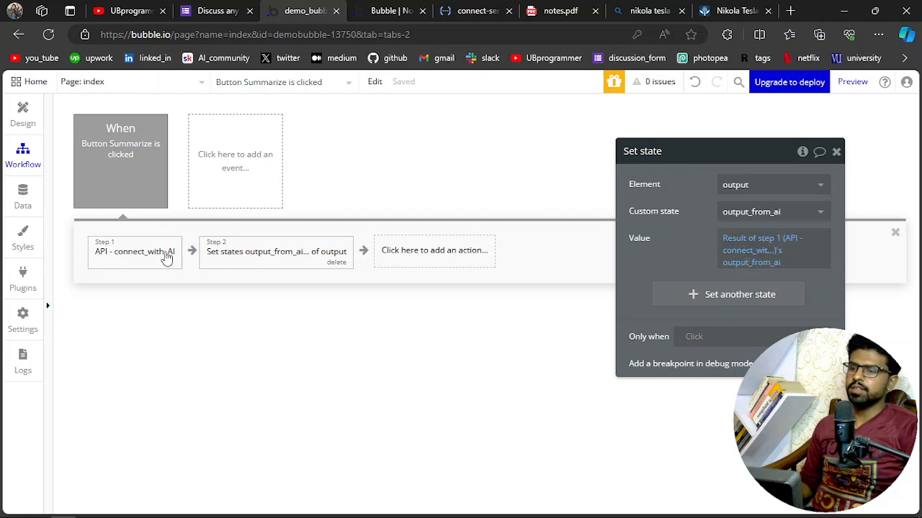
left_click(135, 256)
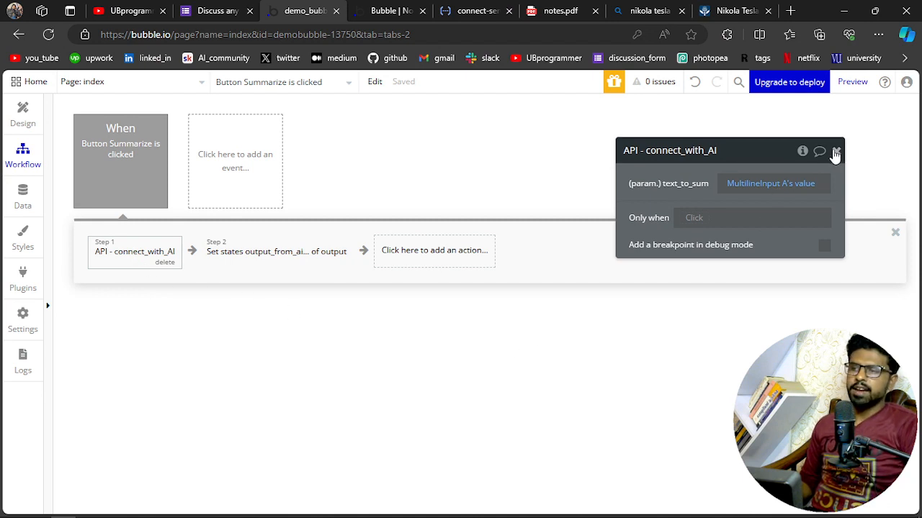
left_click(17, 120)
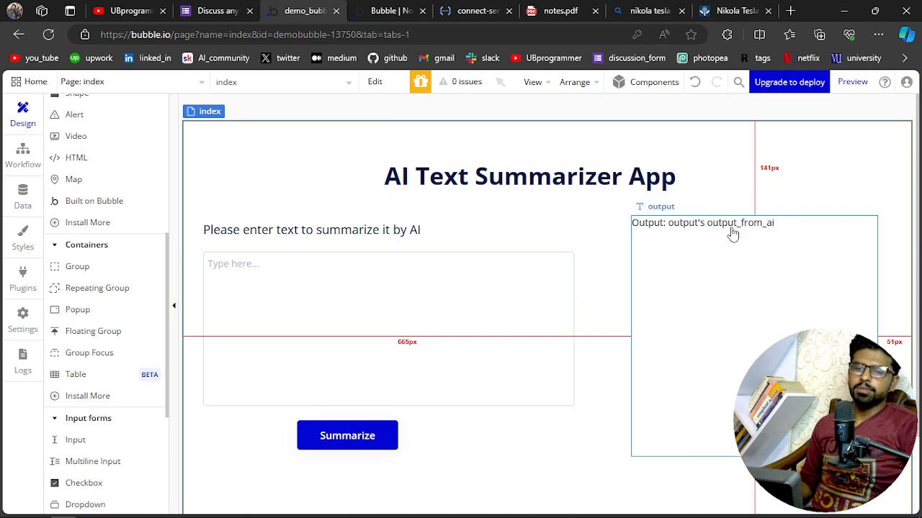
key("ctrl+Tab")
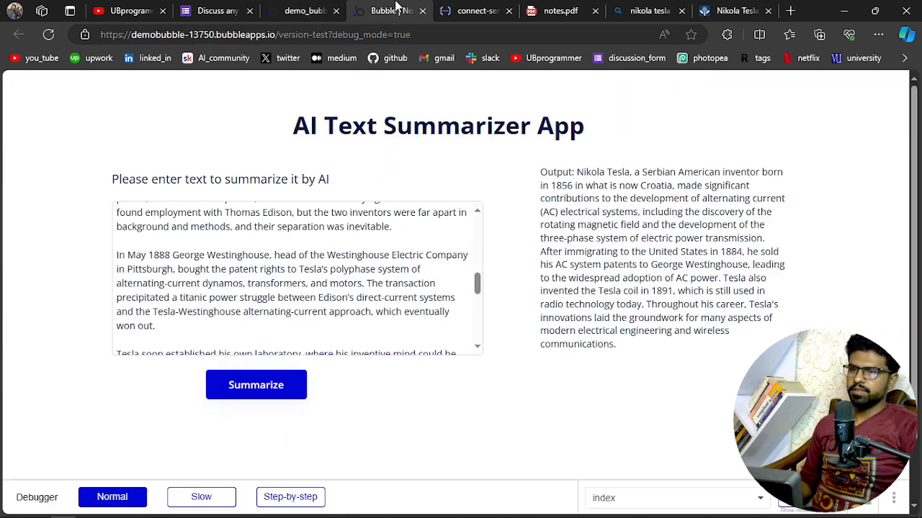
scroll(408, 322, "up", 3)
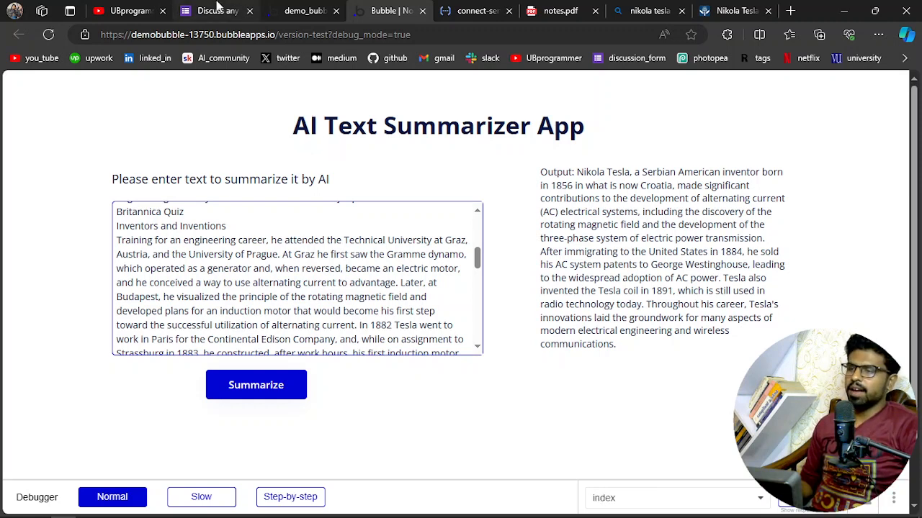
- Show the UBprogrammer YouTube channel and the Discuss any Project/Product/Idea Google form
left_click(129, 11)
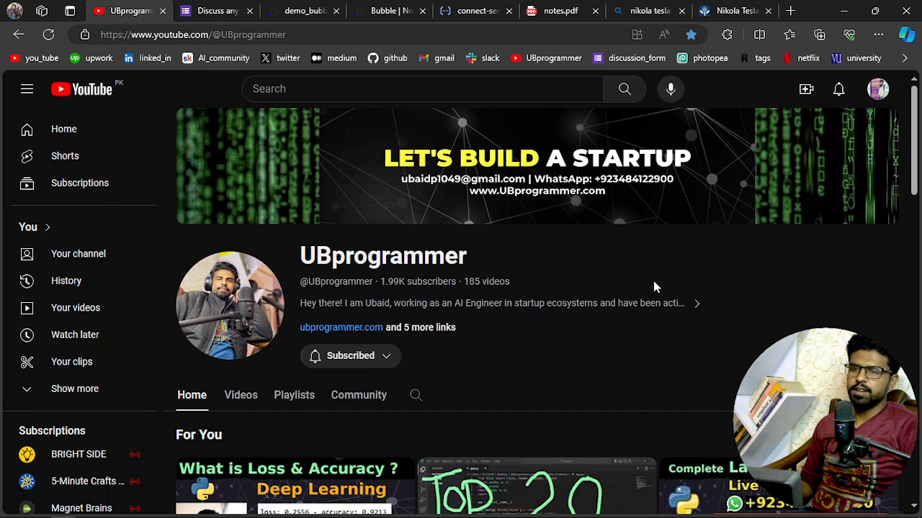
left_click(216, 11)
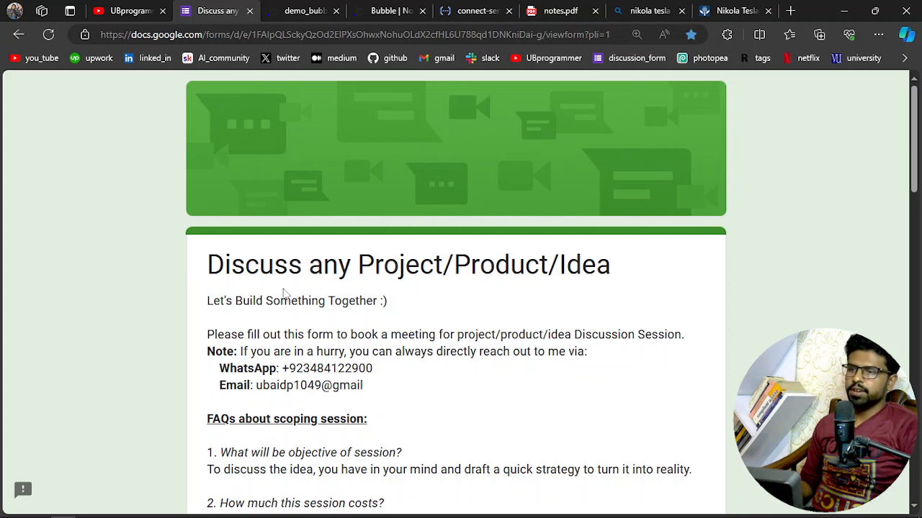
mouse_move(223, 517)
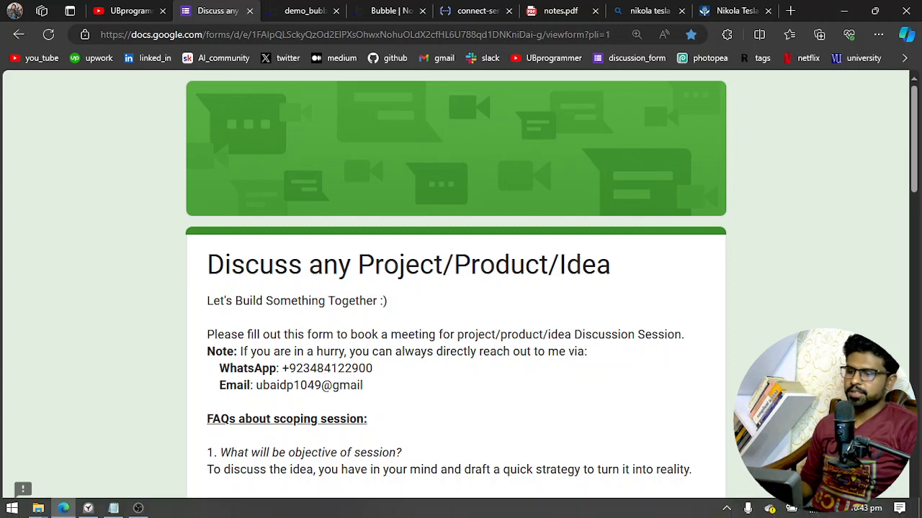